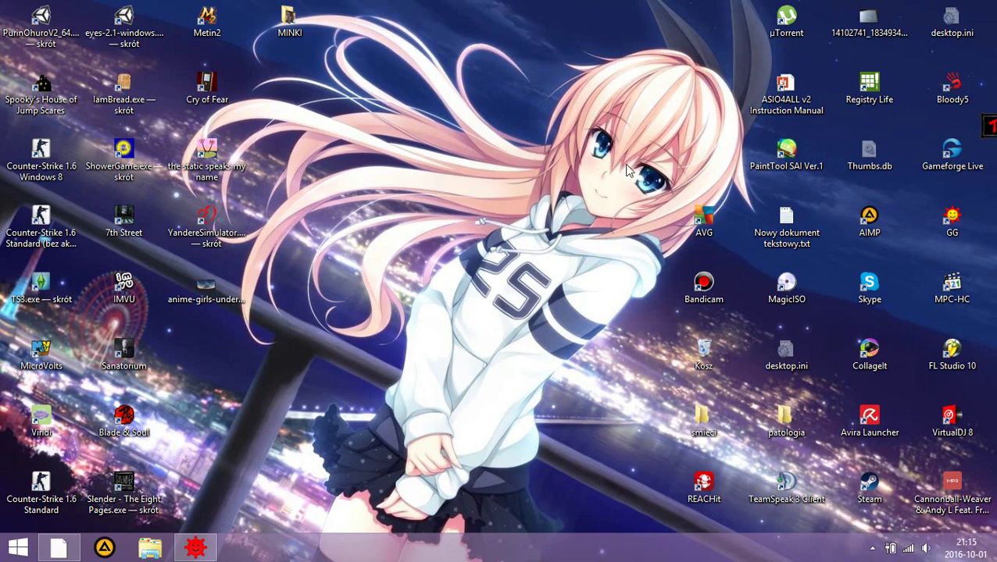
Open VirtualDJ 8, dismiss the update prompt and load the Cannonball track from the Pulpit folder onto deck 1
double_click(974, 422)
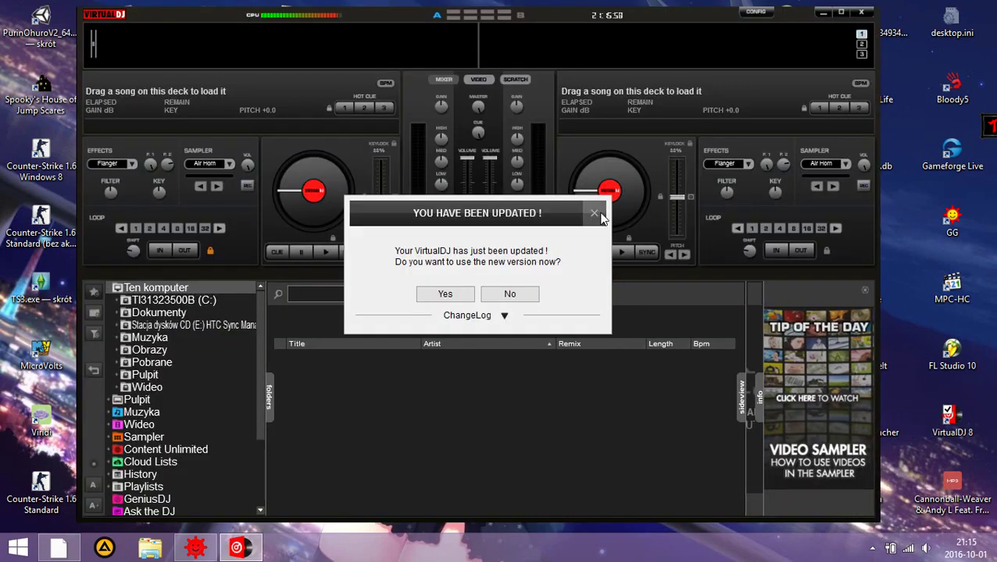
left_click(596, 214)
left_click(643, 81)
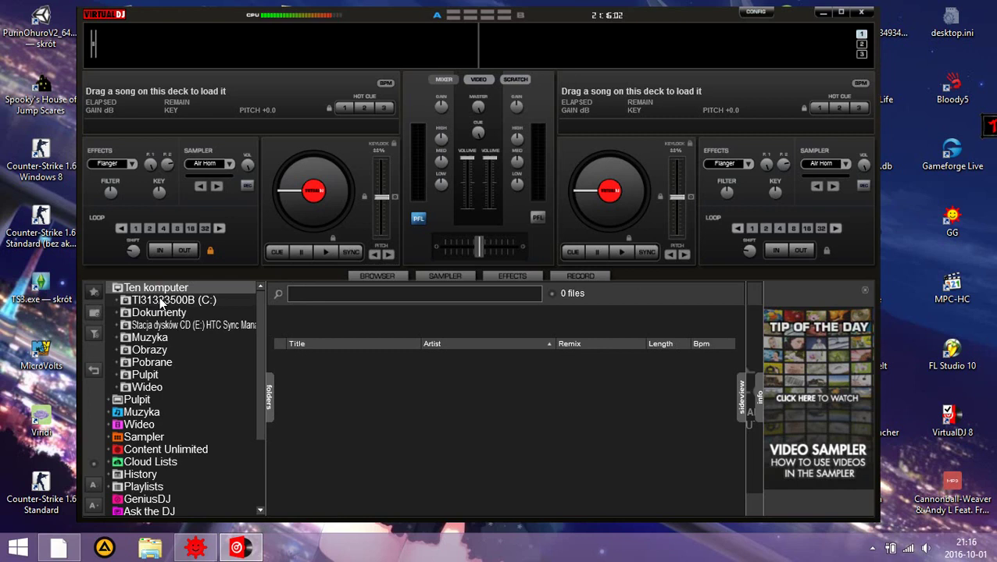
left_click(147, 376)
double_click(340, 356)
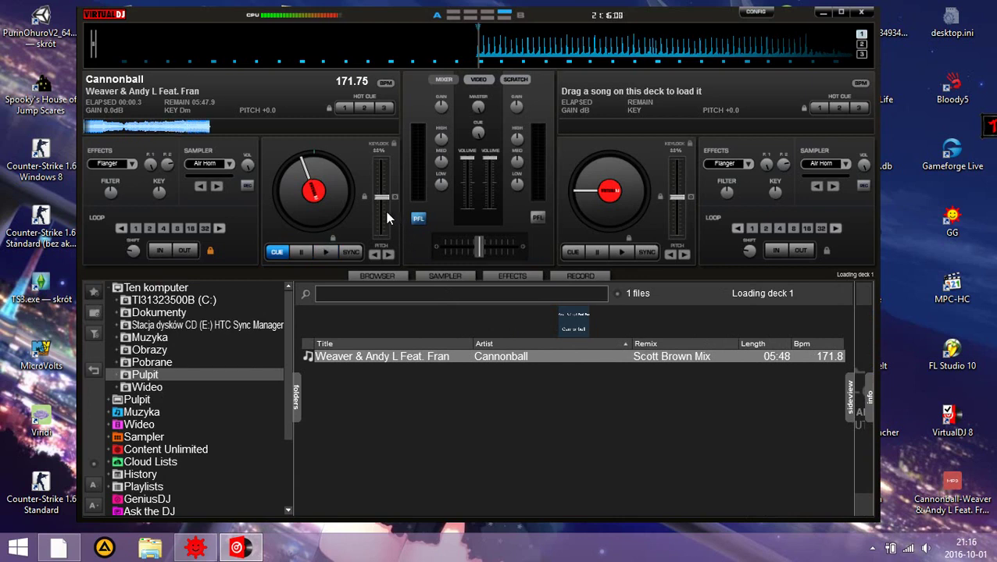
Try deck 1 at +9.0 and +4.3 pitch, play the track briefly and stop it back at the start
mouse_move(384, 200)
left_mouse_down()
mouse_move(385, 222)
mouse_move(389, 193)
mouse_move(385, 209)
left_mouse_up()
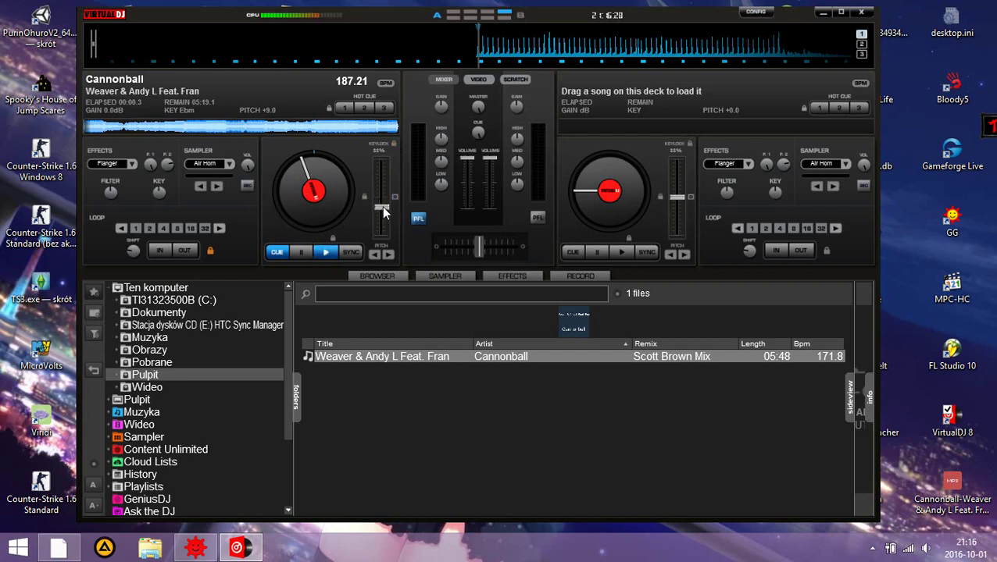
mouse_move(381, 207)
left_mouse_down()
mouse_move(382, 199)
mouse_move(385, 233)
mouse_move(387, 170)
mouse_move(387, 201)
left_mouse_up()
key("space")
left_click(307, 253)
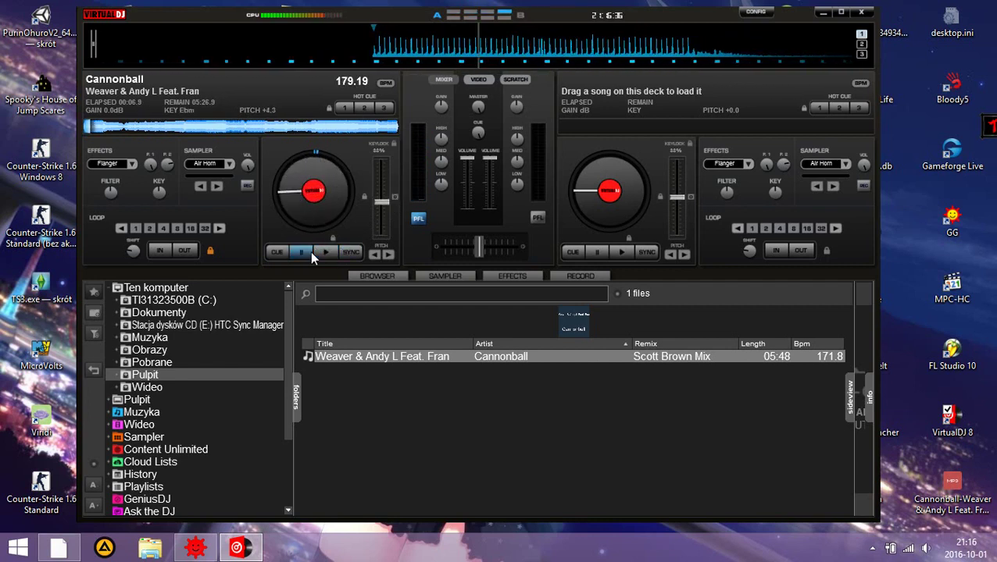
left_click(307, 255)
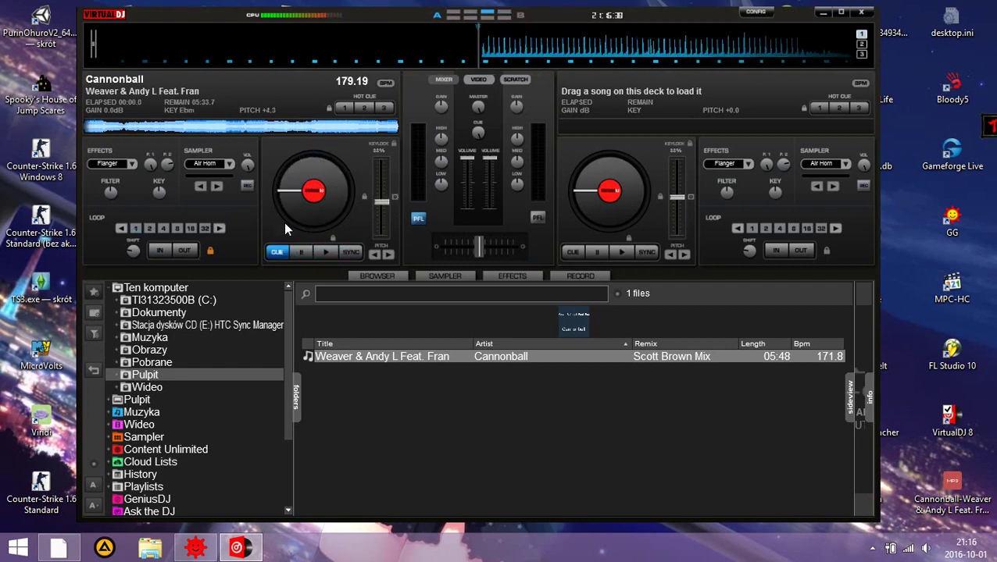
Set deck 1's gain to 4.9 dB while the track plays, and return the track to its start
mouse_move(156, 196)
left_mouse_down()
mouse_move(172, 170)
mouse_move(173, 225)
mouse_move(165, 198)
left_mouse_up()
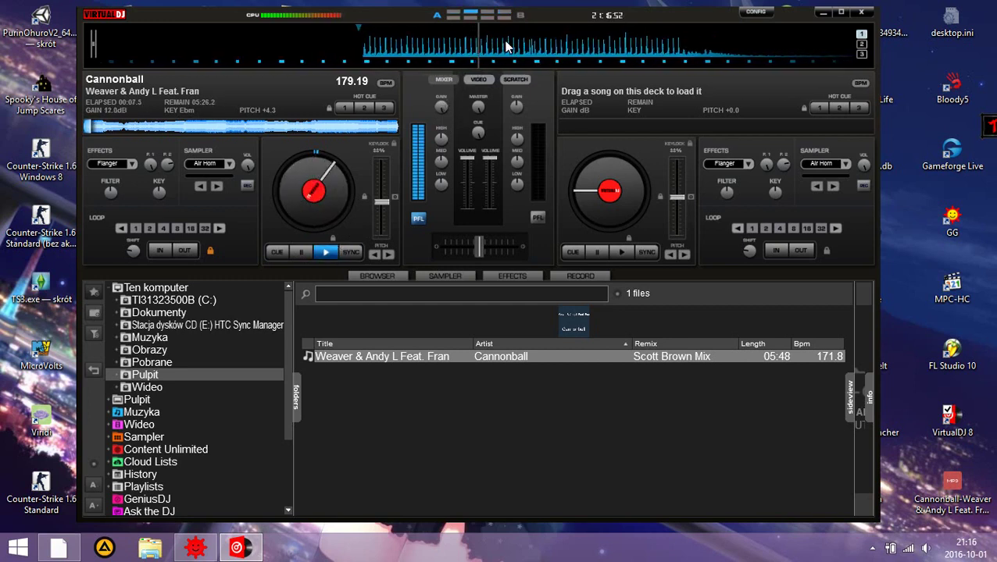
left_click_drag(441, 107, 420, 98)
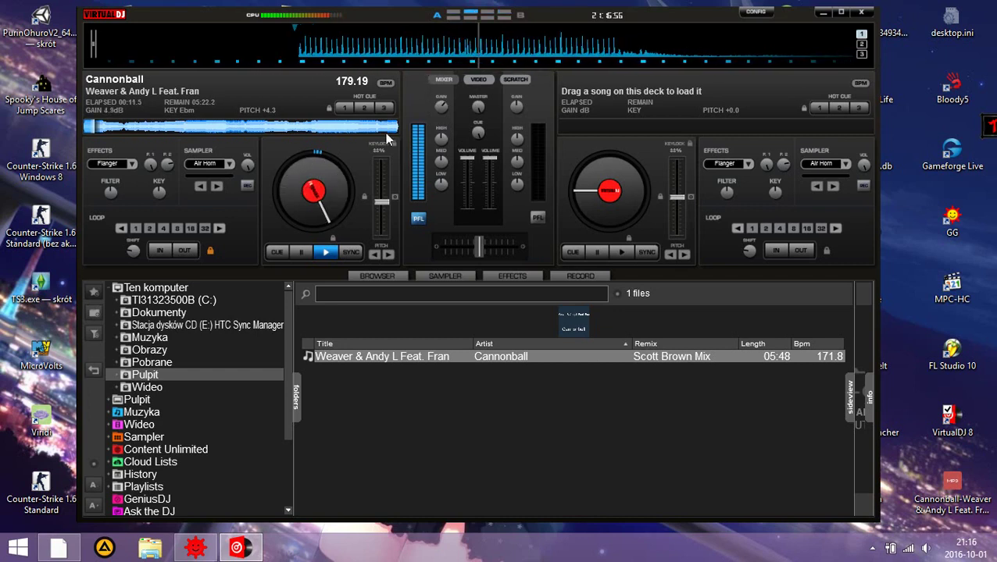
key("Home")
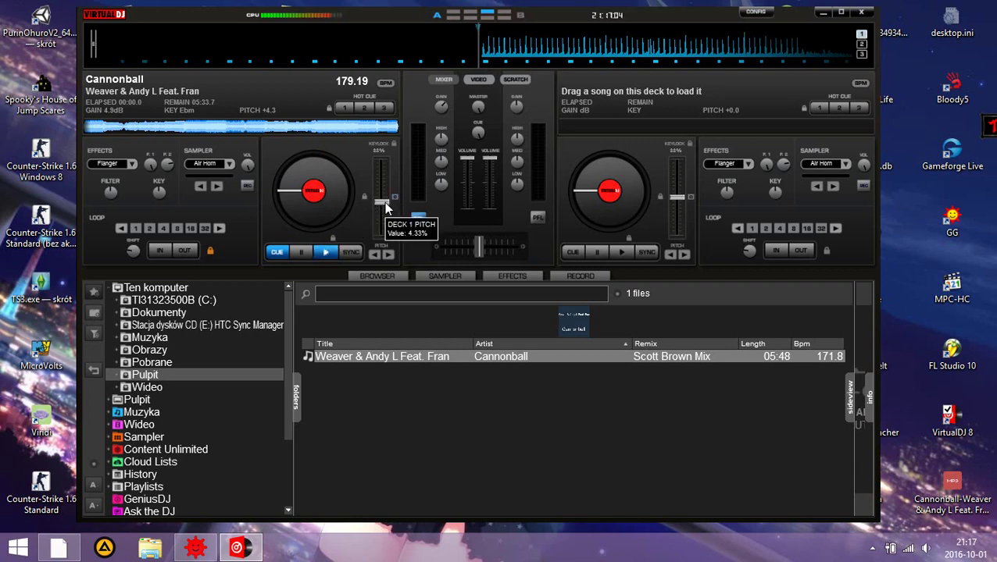
Set deck 1's pitch to +24.3 while auditioning the track from around its middle, and stop it back at the start
left_click_drag(384, 201, 385, 228)
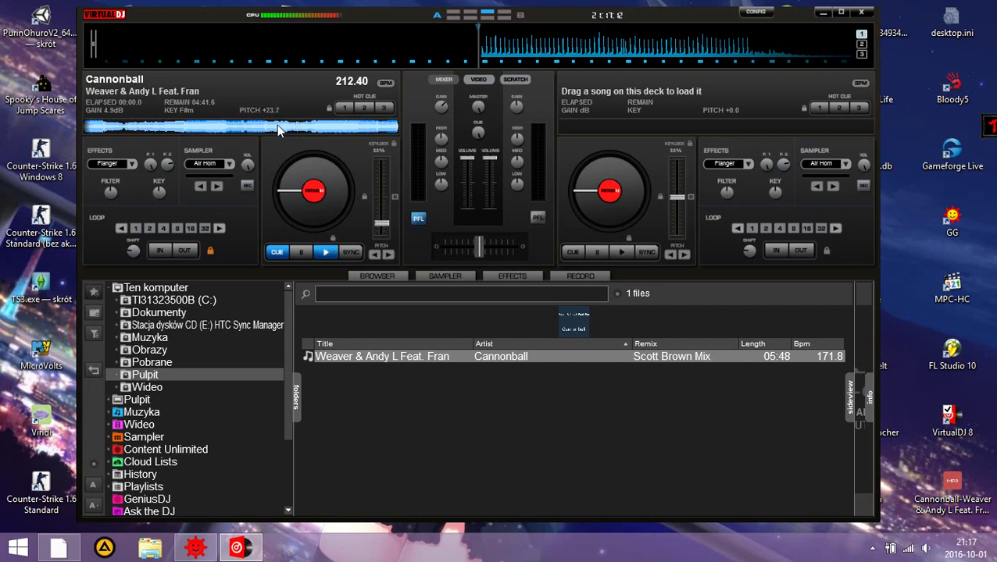
left_click(329, 252)
left_click(250, 126)
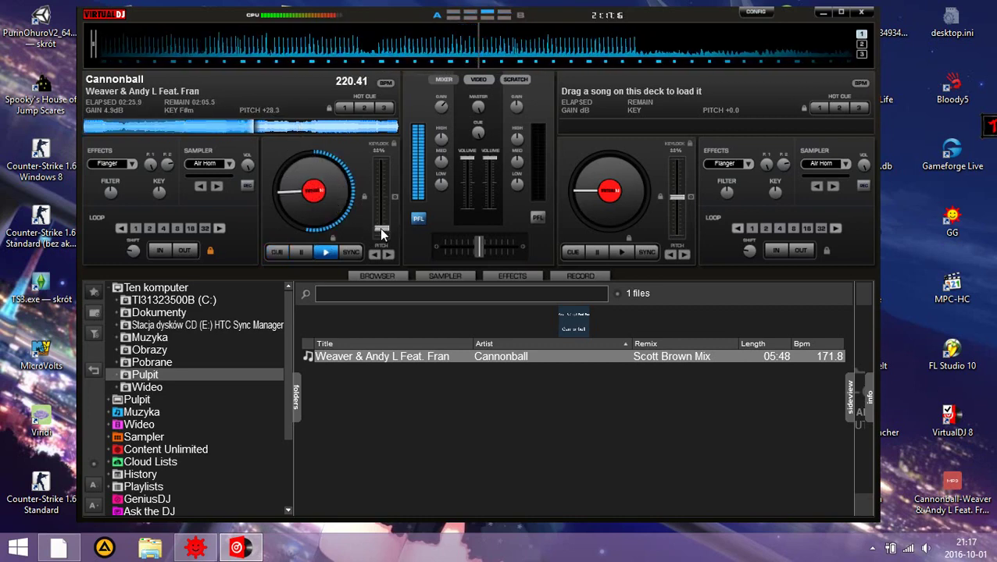
scroll(382, 227, "down", 3)
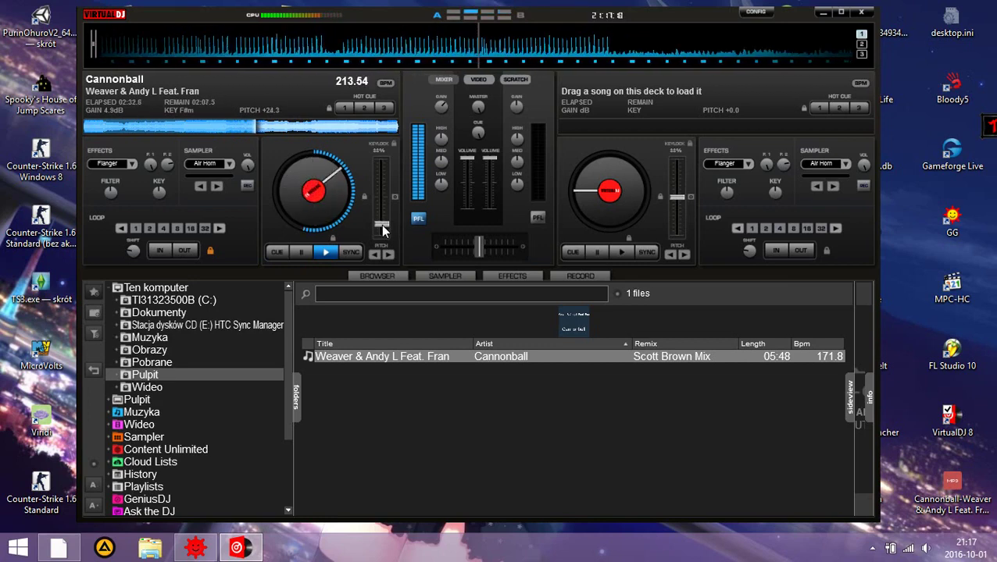
scroll(381, 228, "up", 2)
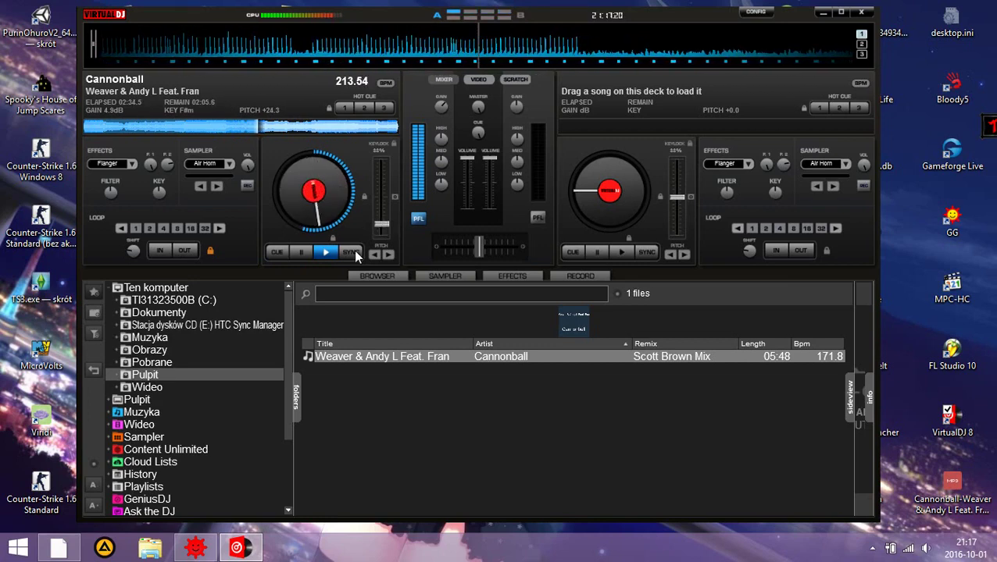
left_click(300, 251)
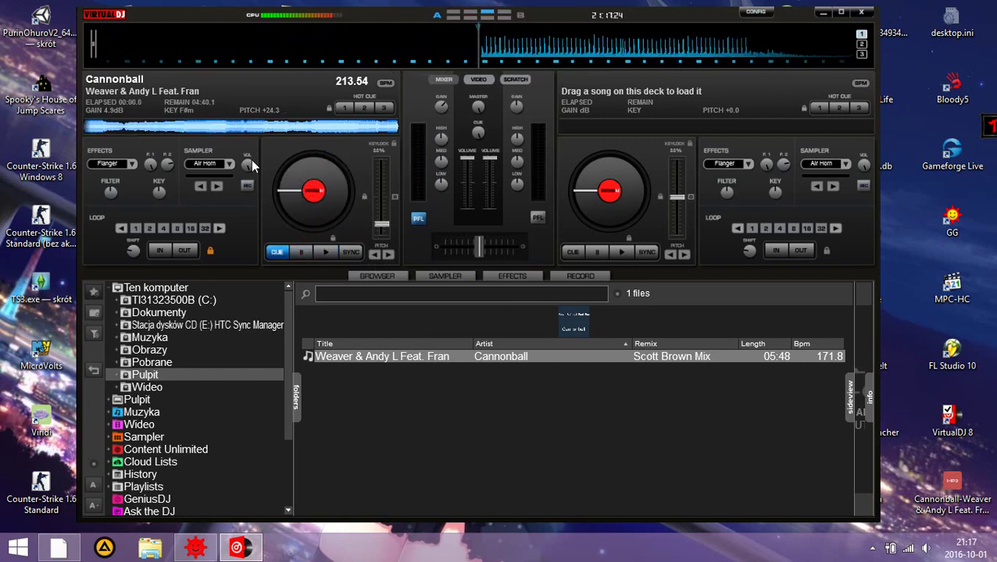
Start an MP3 recording with the file name Nightcore - Cannonball.mp3 on the desktop, and play deck 1's track from the start
left_click(581, 275)
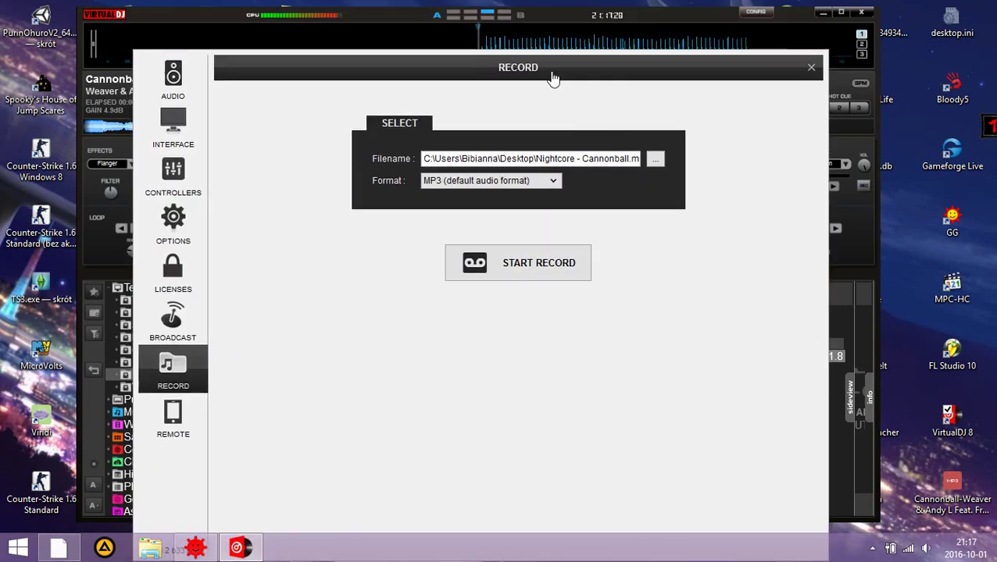
double_click(599, 165)
left_click(613, 167, "shift")
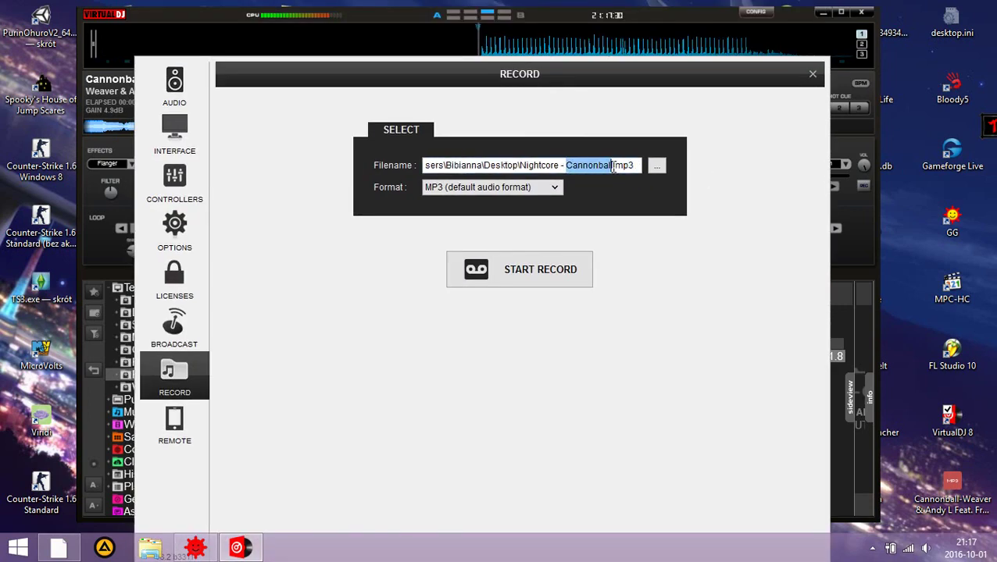
left_click_drag(616, 81, 843, 302)
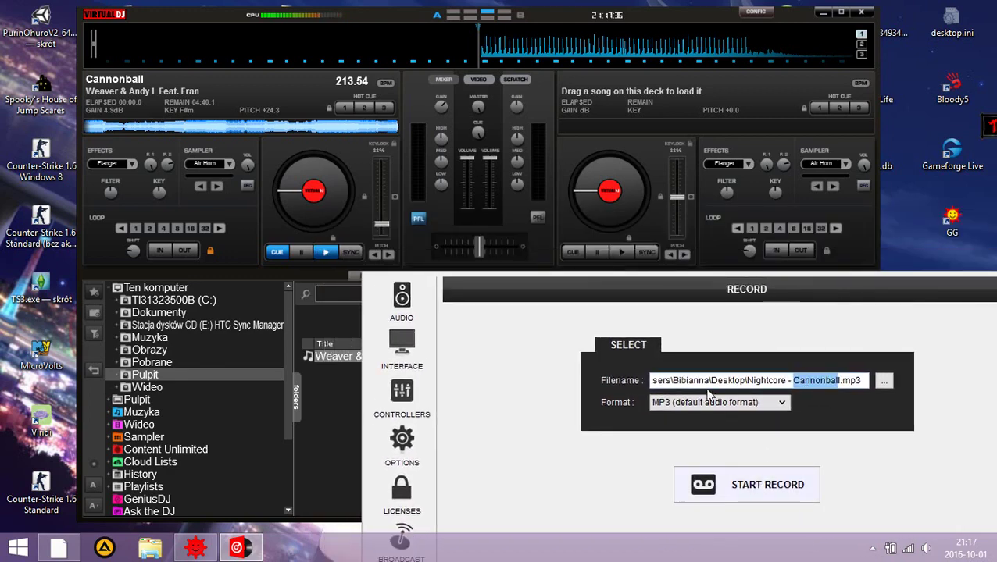
left_click_drag(672, 289, 802, 275)
left_click(852, 470)
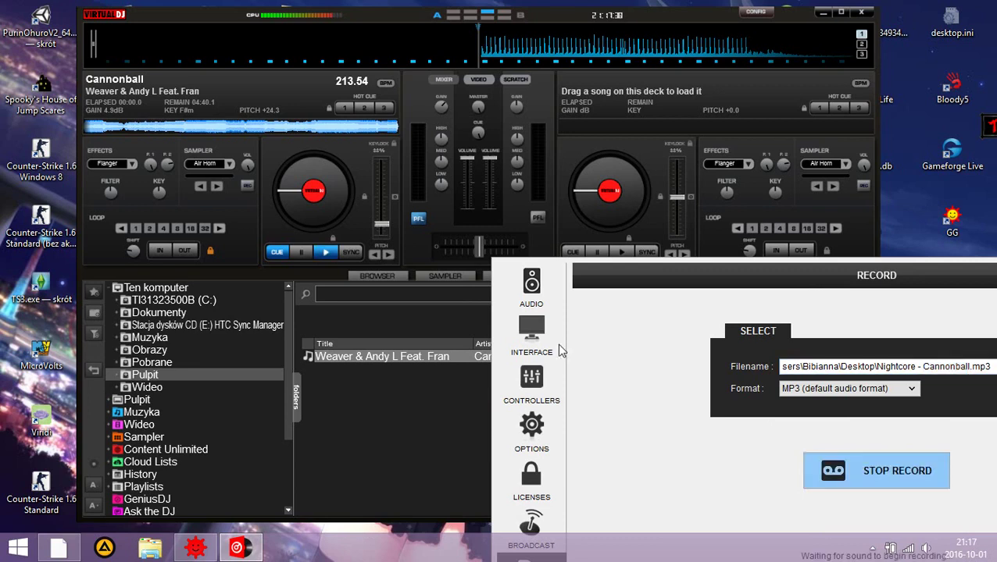
left_click(323, 252)
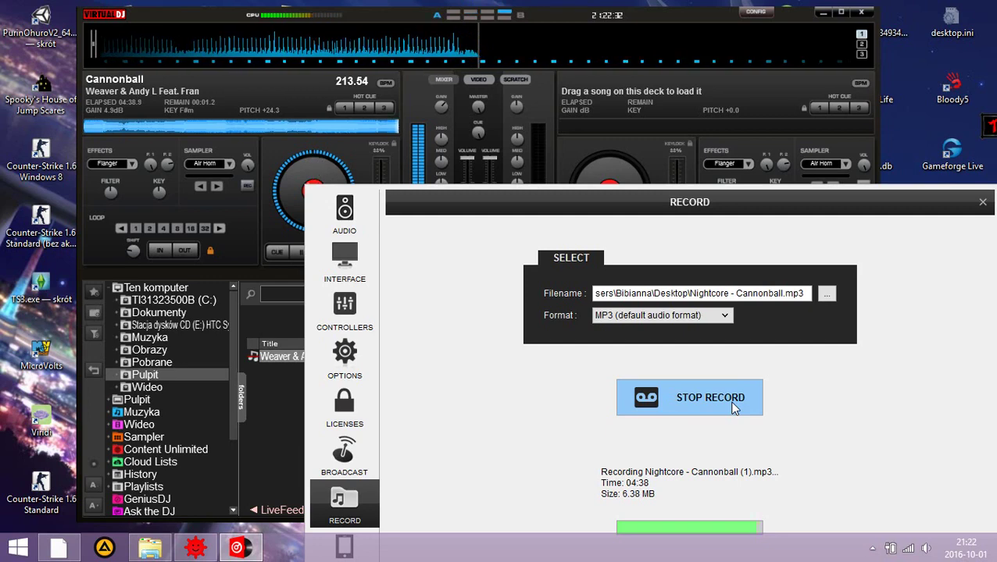
Stop the recording at the end of the track and close VirtualDJ with its recording settings
left_click(732, 407)
left_click(983, 203)
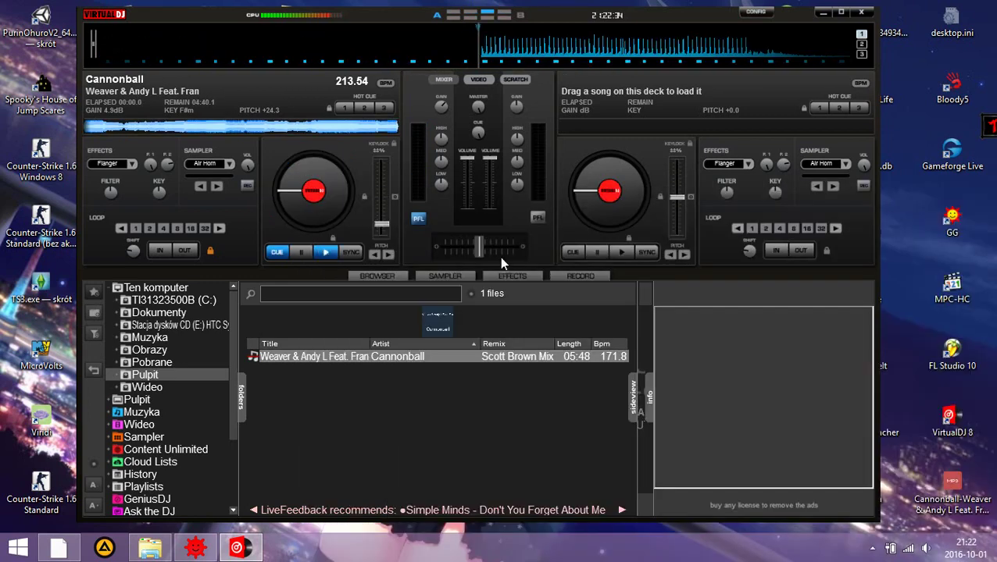
left_click(862, 14)
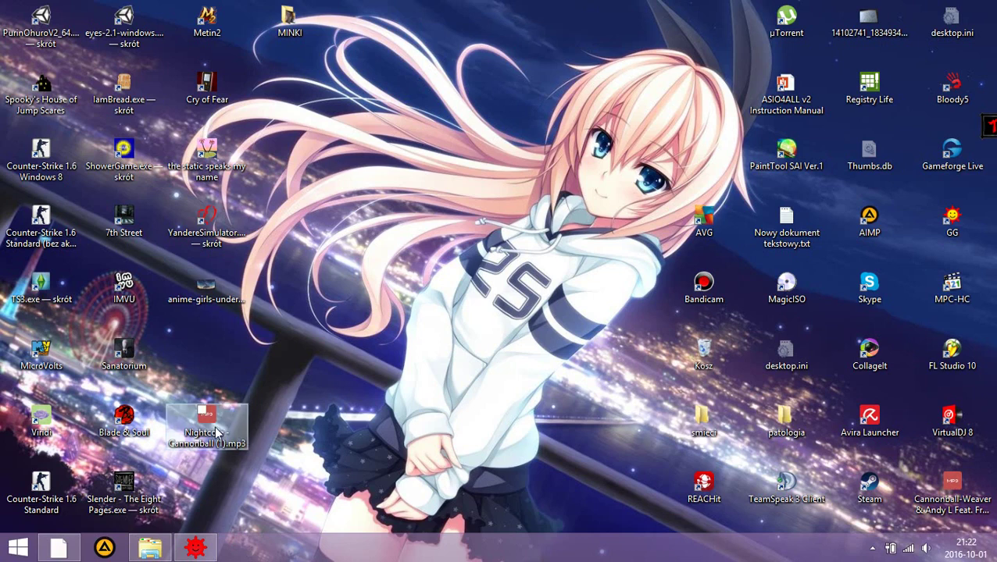
right_click(216, 426)
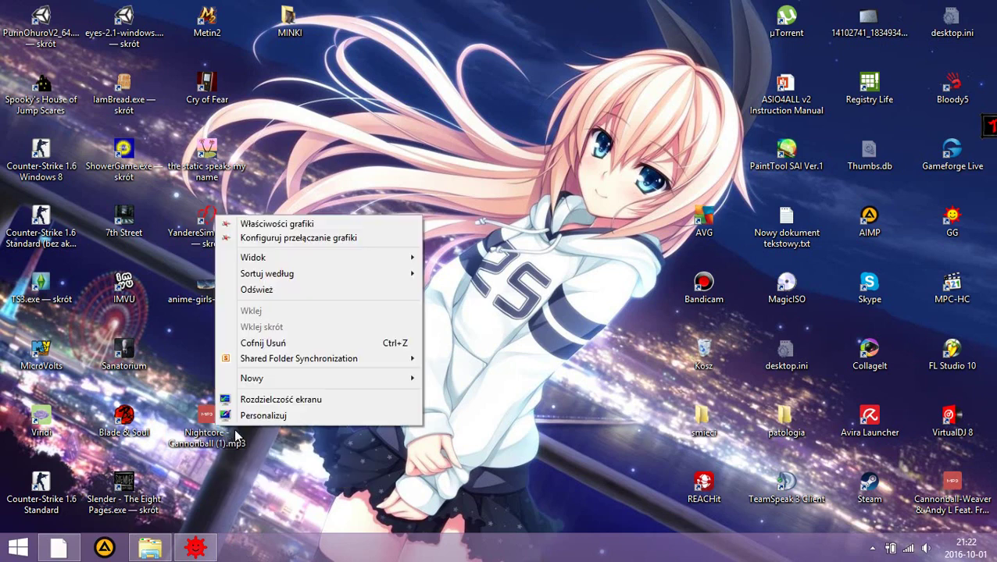
left_click(315, 503)
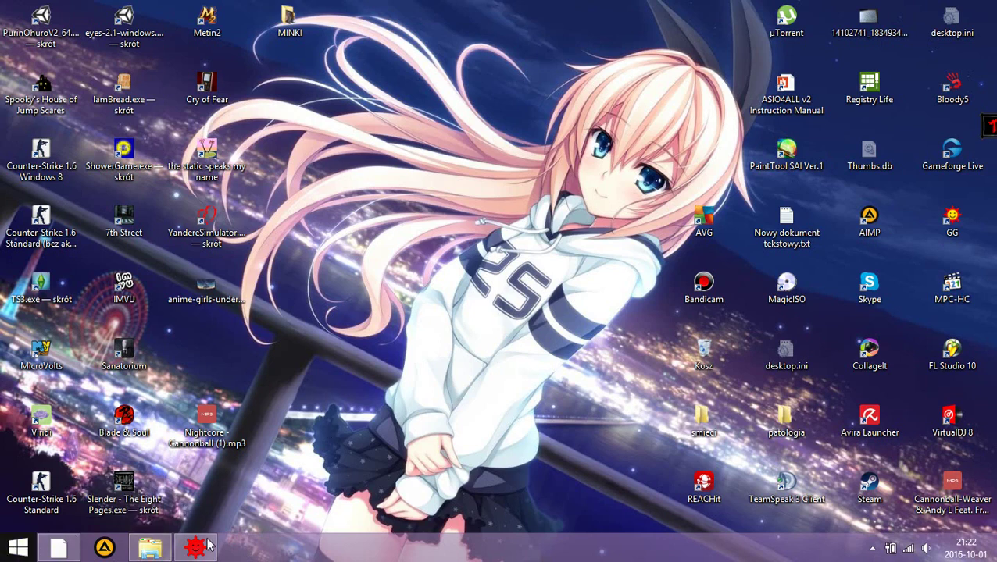
Launch Adobe After Effects CS6 from the list of installed applications
key("super")
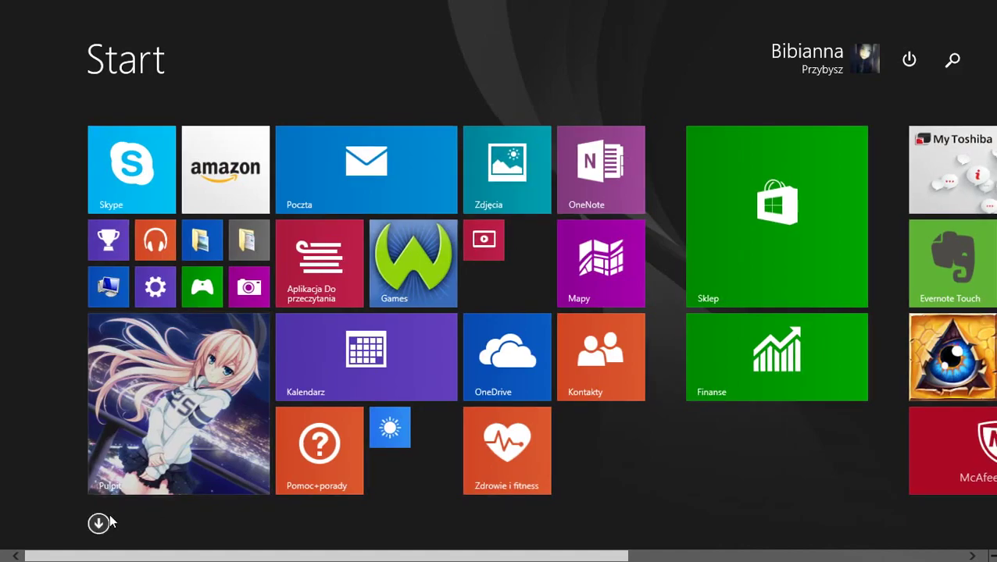
left_click(109, 521)
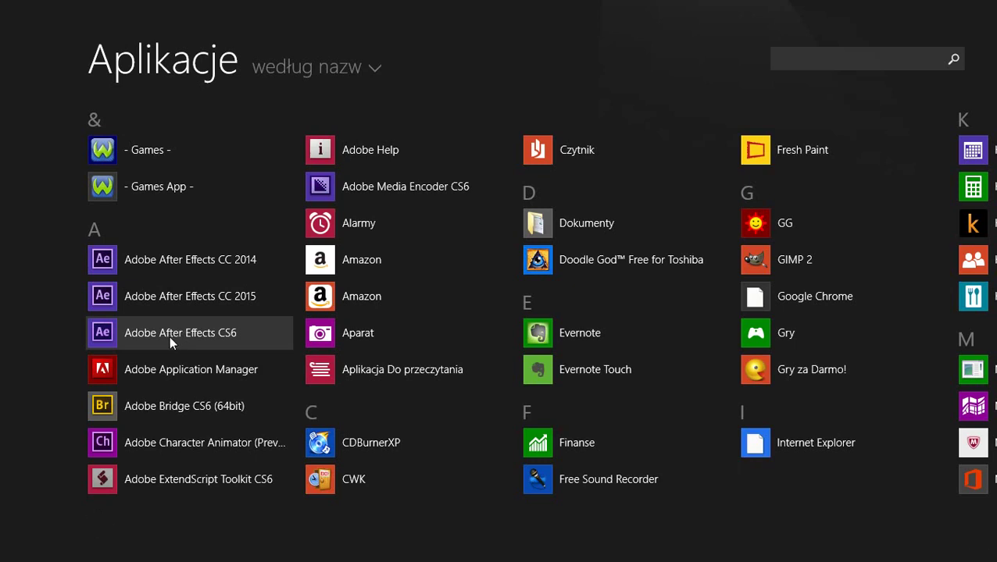
left_click(169, 338)
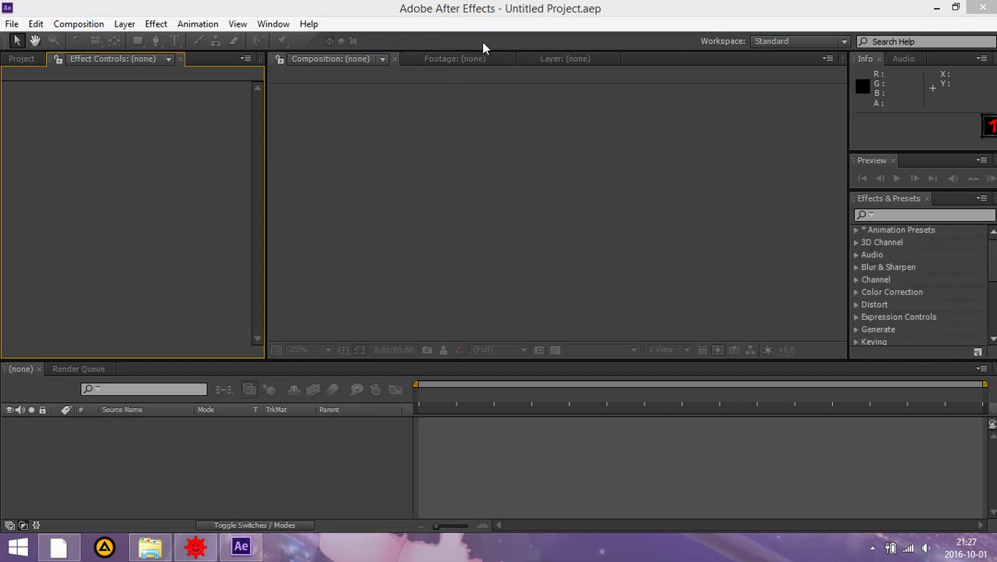
left_click(75, 24)
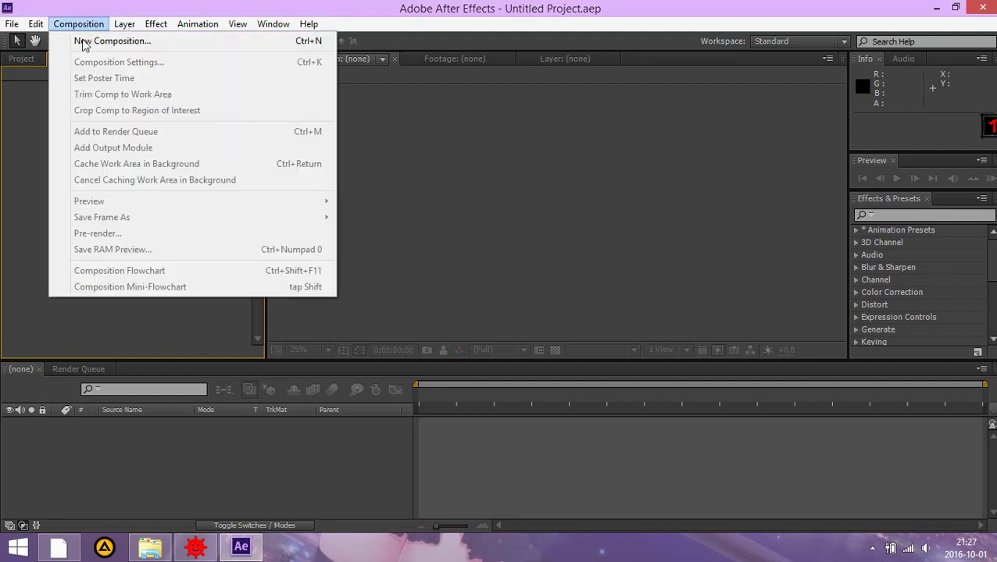
left_click(84, 30)
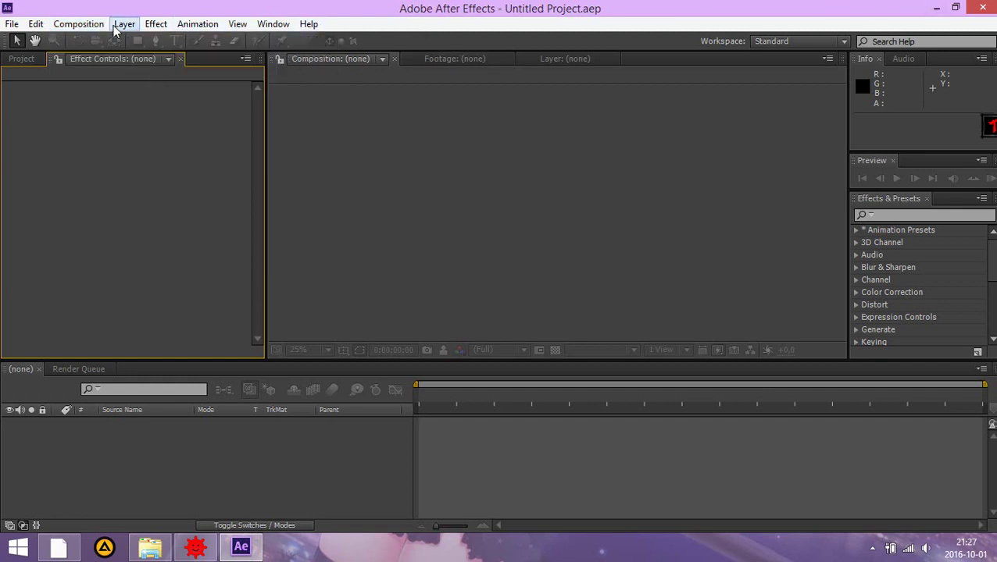
left_click(81, 24)
left_click(109, 41)
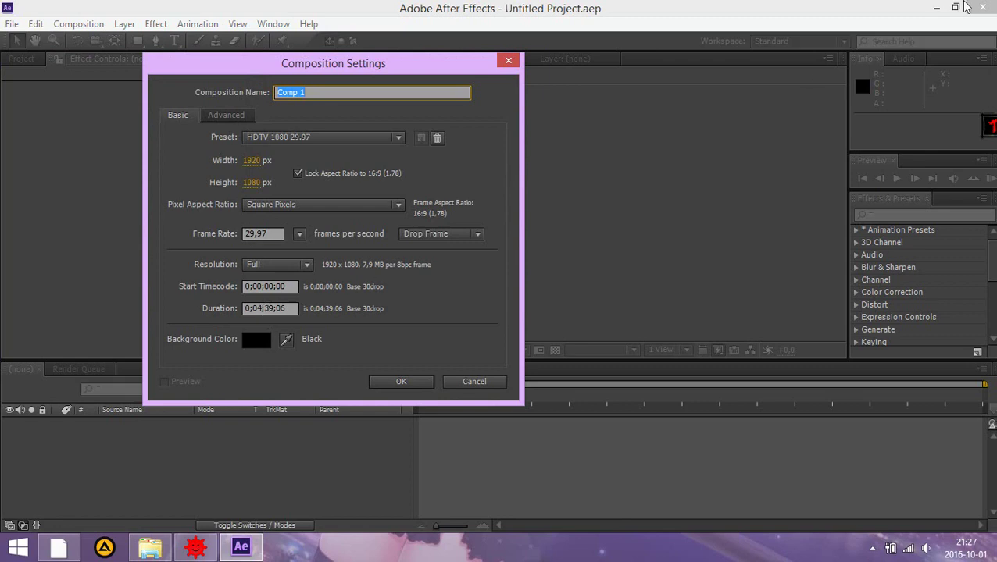
left_click(506, 62)
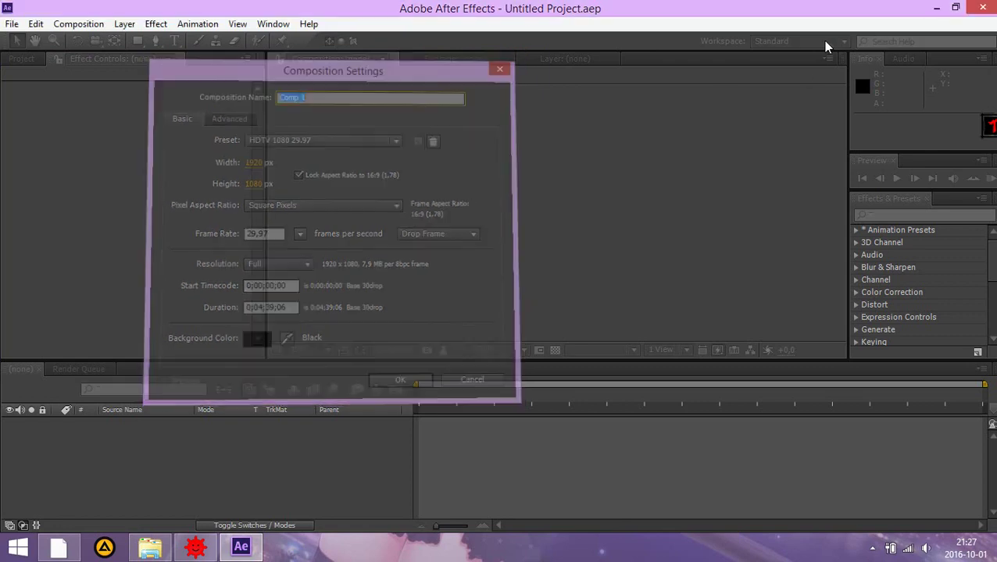
left_click(937, 7)
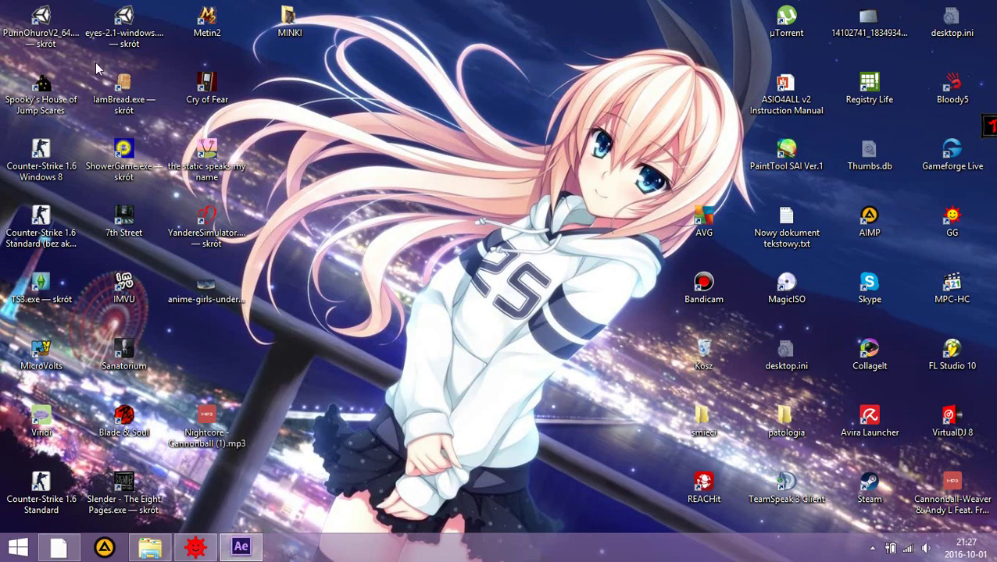
left_click(240, 546)
Create composition Comp 1 with the HDTV 1080 29.97 preset and a duration of 0;04;39;06, and show the project's items
left_click(78, 24)
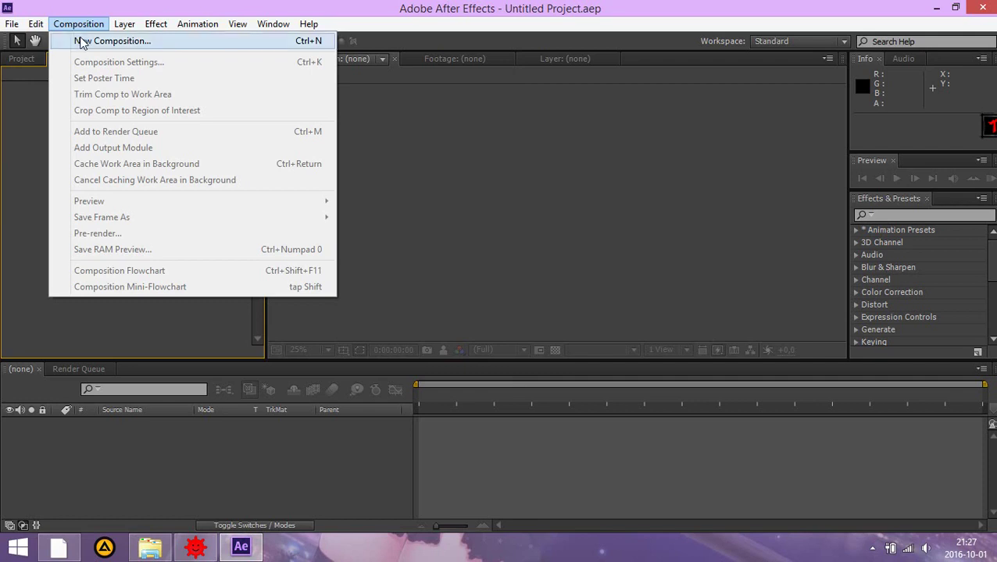
left_click(81, 38)
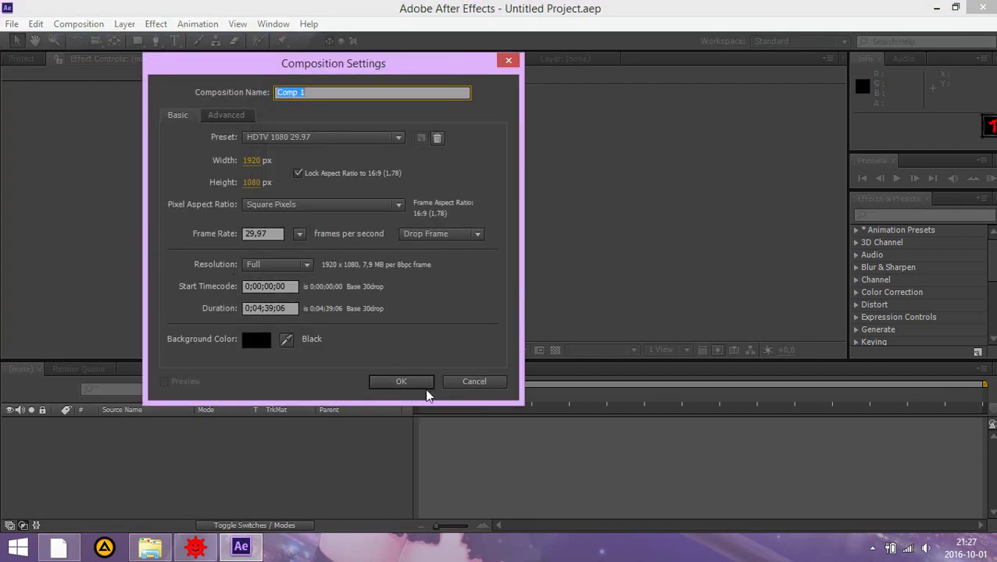
left_click(412, 382)
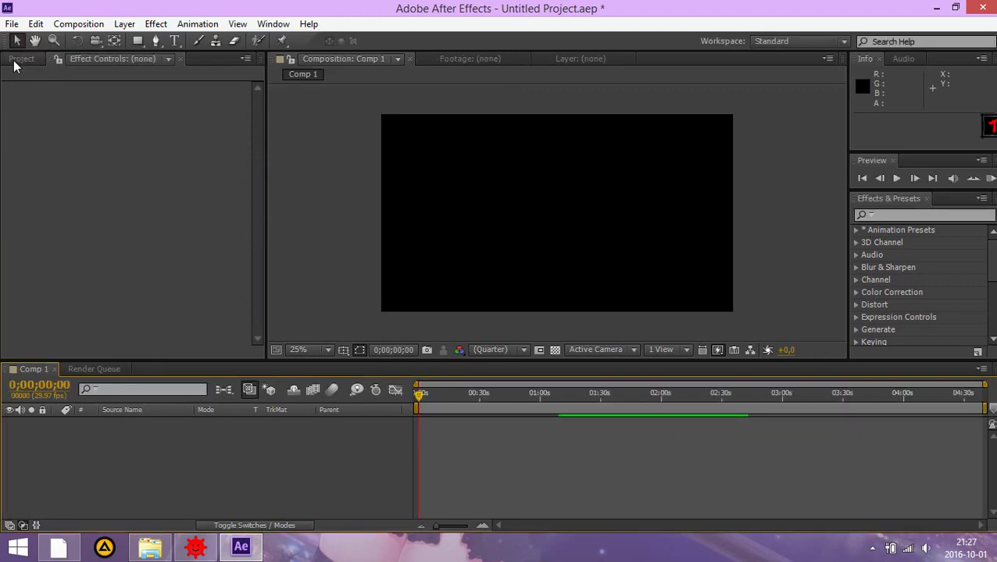
left_click(21, 60)
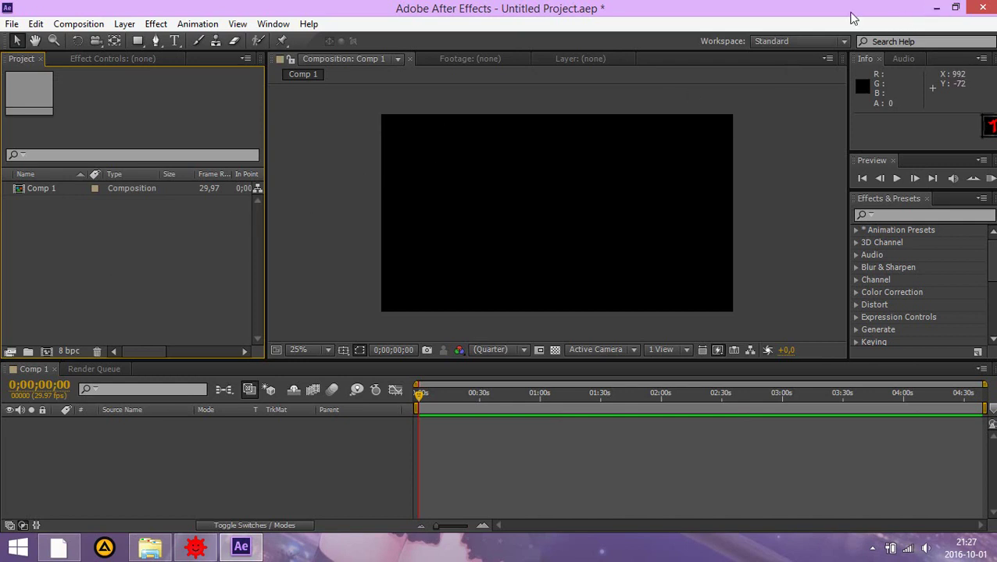
left_click(936, 8)
left_click(240, 548)
Examine the preset, pixel aspect ratio, resolution and drop-frame options for a new composition, and close the settings without creating it
left_click(78, 23)
left_click(86, 38)
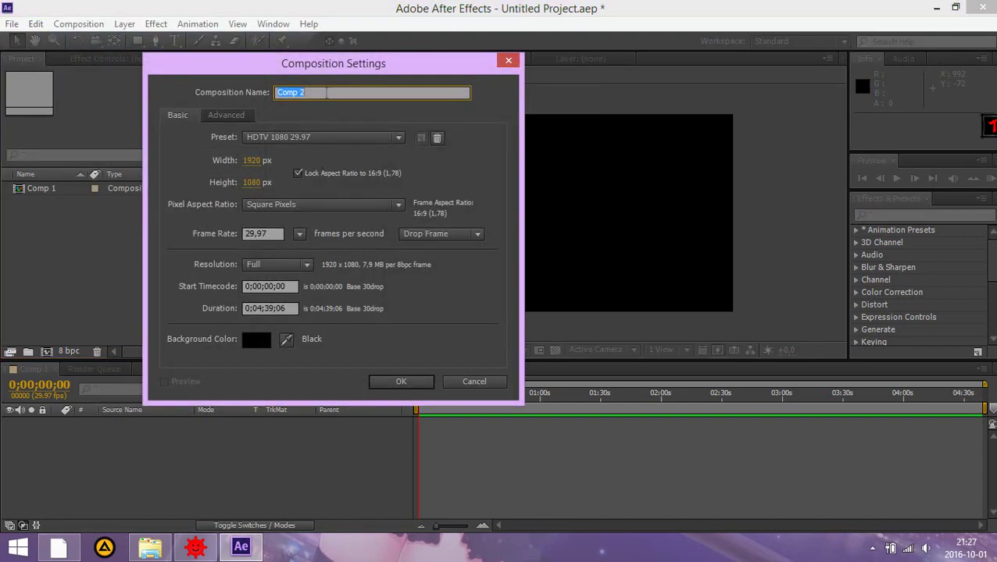
left_click_drag(396, 69, 485, 60)
left_click(400, 133)
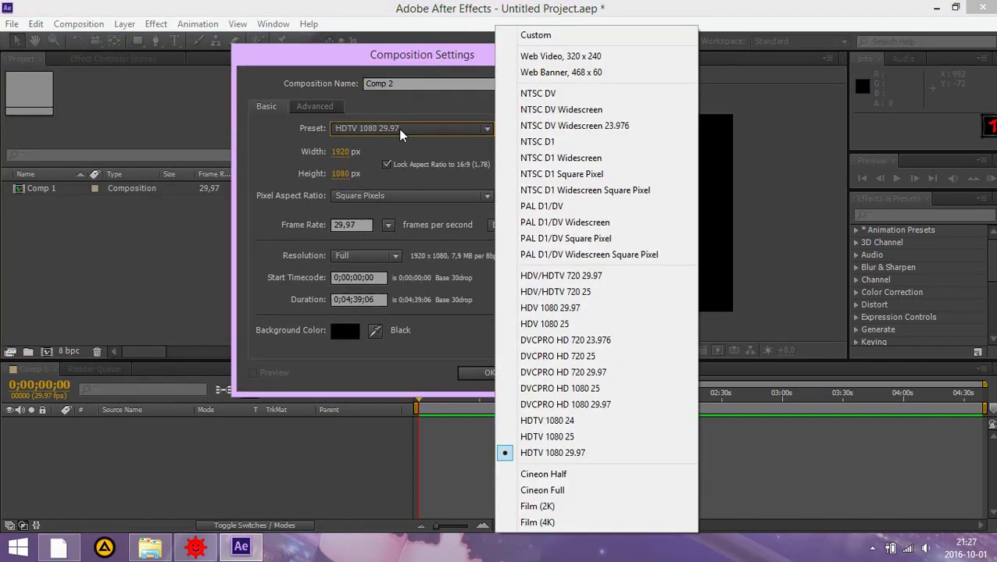
left_click(400, 135)
left_click(361, 195)
left_click(365, 212)
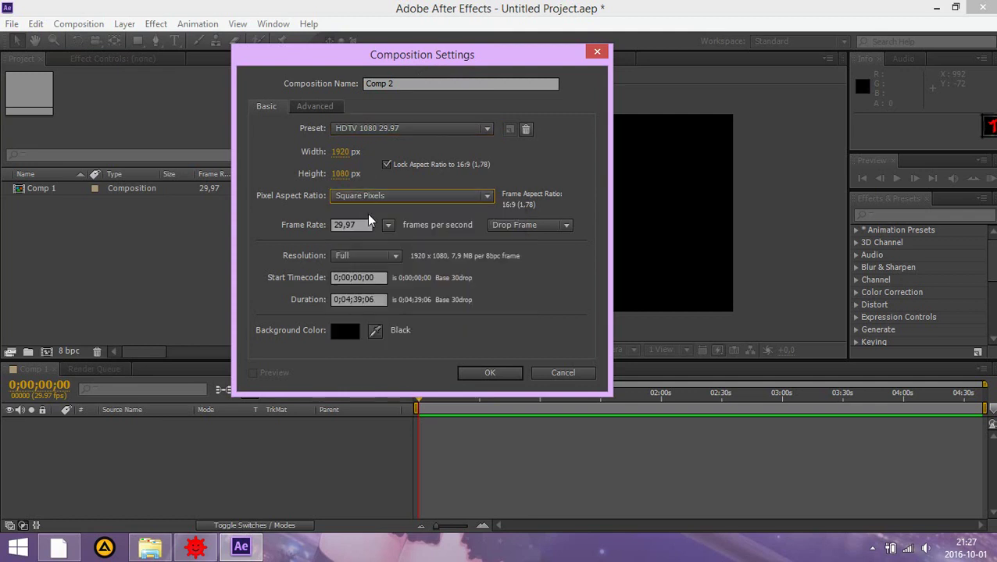
left_click(366, 253)
left_click(367, 268)
left_click(533, 227)
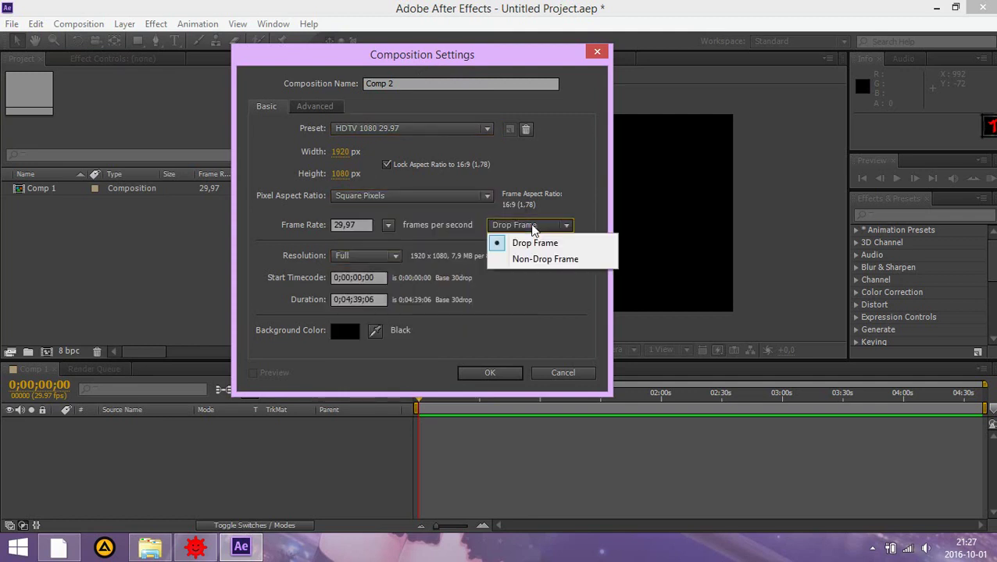
left_click(533, 228)
left_click_drag(422, 60, 338, 81)
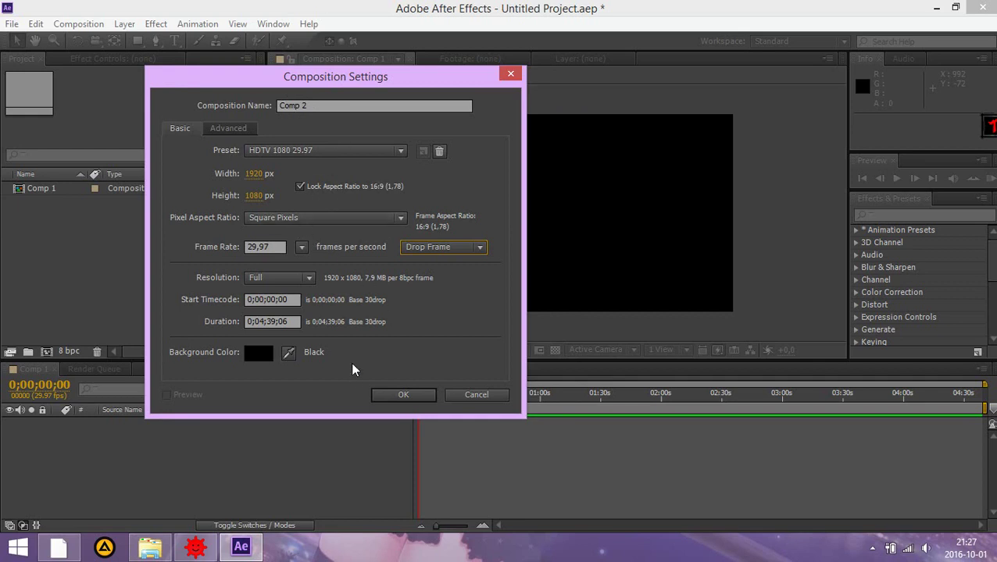
left_click(510, 74)
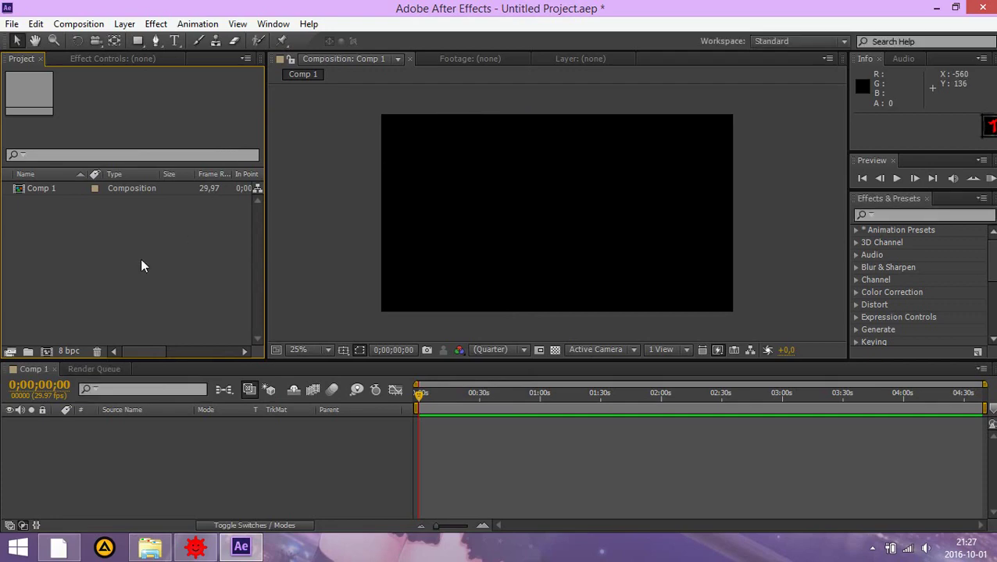
Import Nightcore - Cannonball (1).mp3 and anime-girls-under-blue-sky.jpg from the desktop into the project
left_click(936, 8)
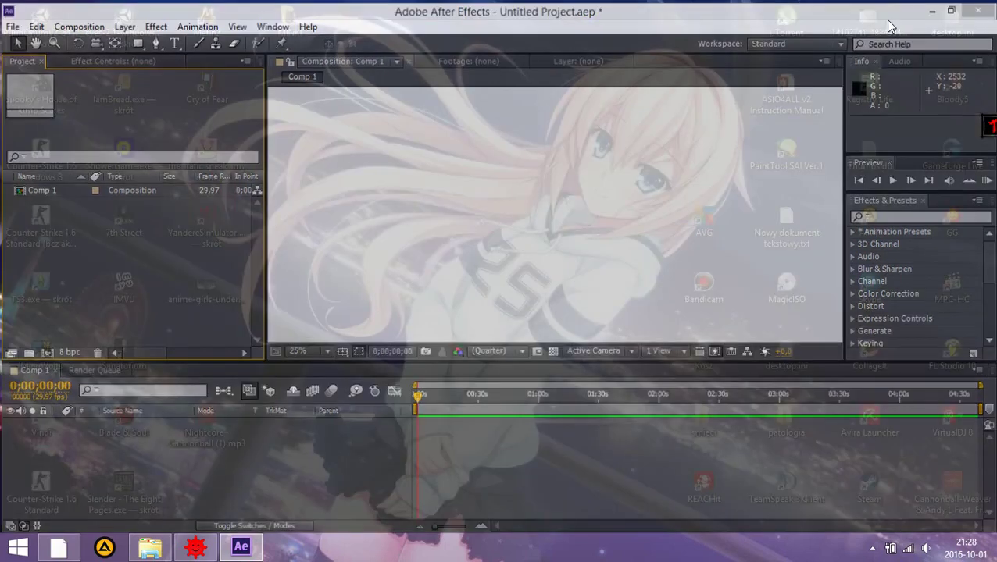
left_click_drag(219, 418, 152, 271)
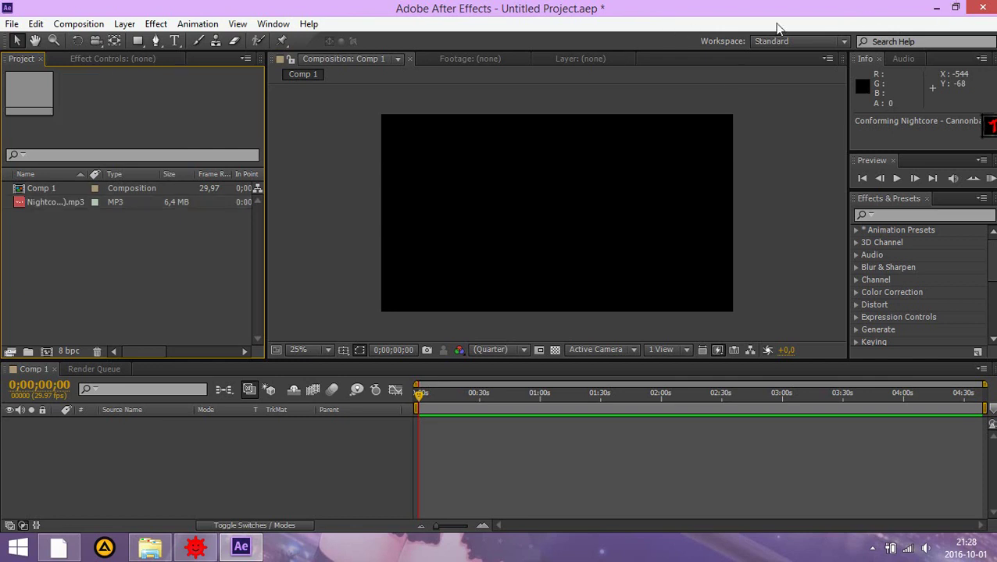
left_click(936, 7)
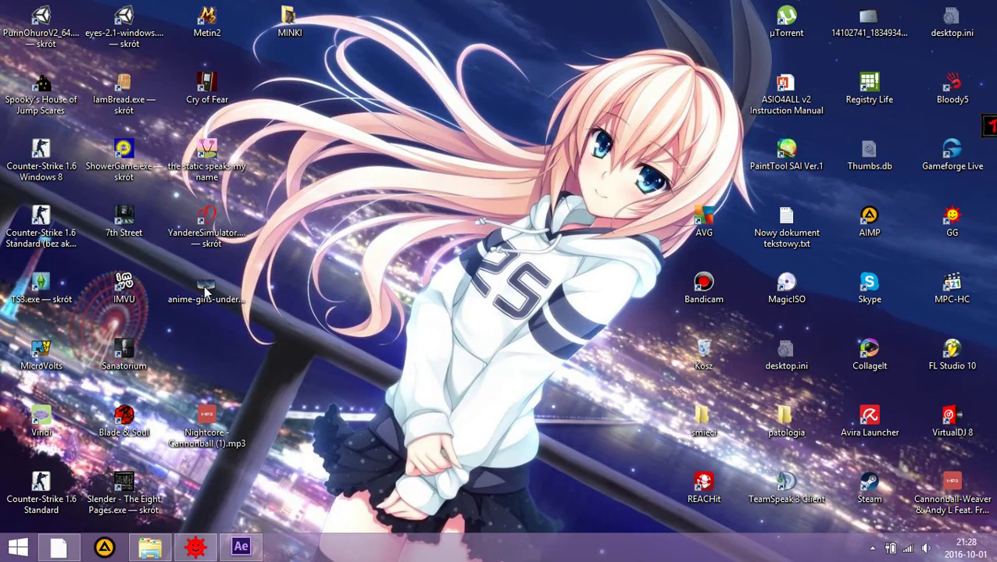
left_click_drag(206, 289, 254, 551)
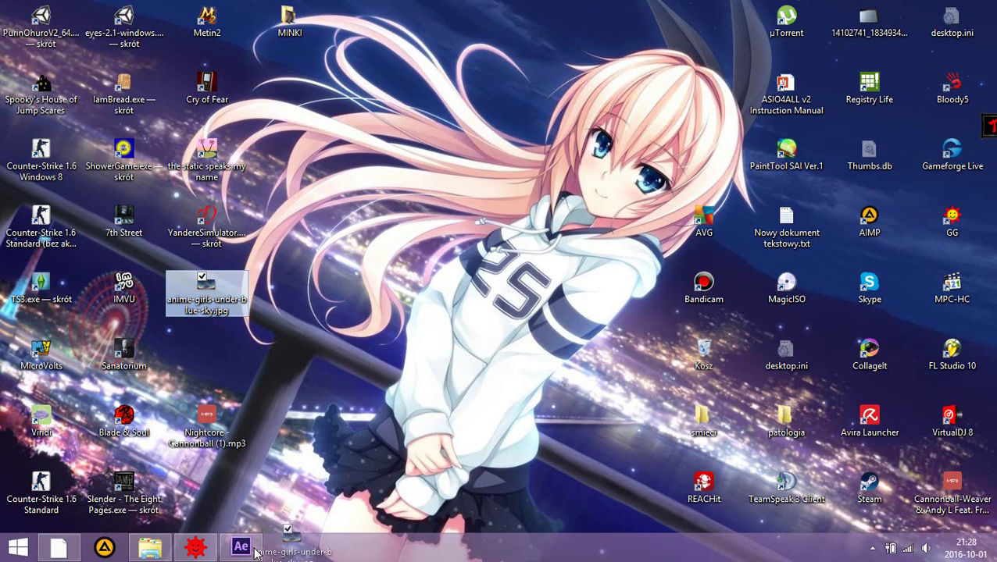
left_click_drag(254, 552, 256, 553)
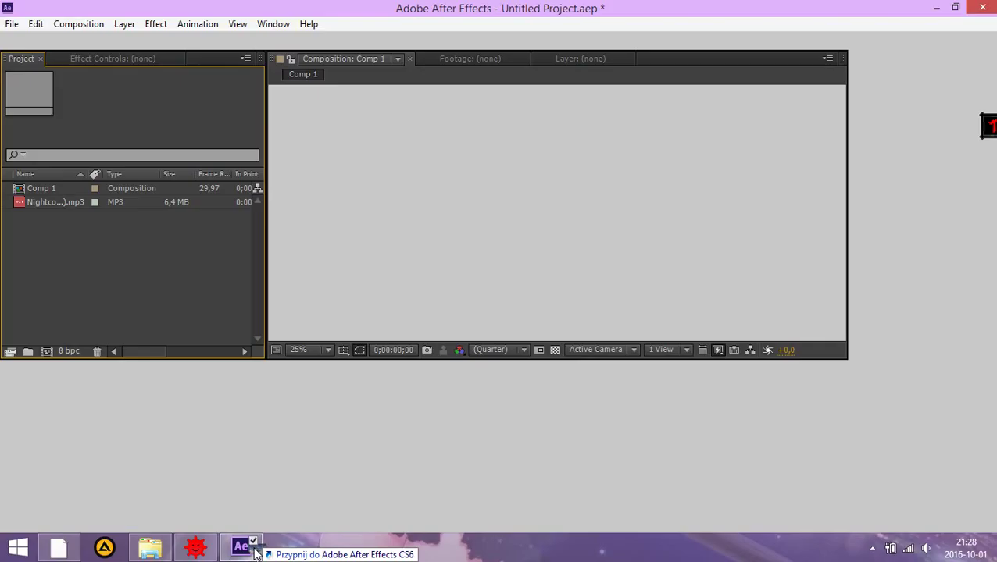
left_click_drag(130, 248, 129, 246)
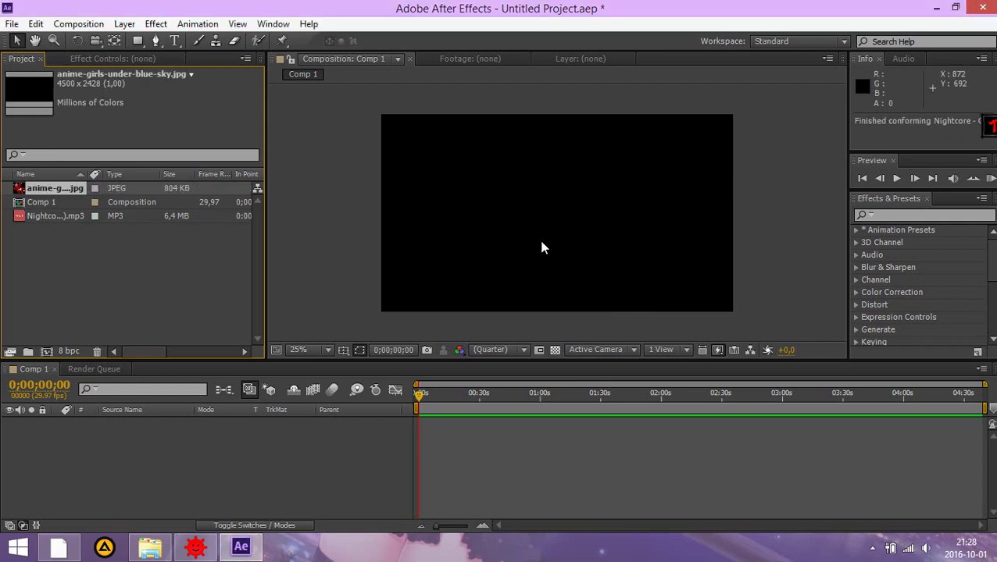
left_click(134, 279)
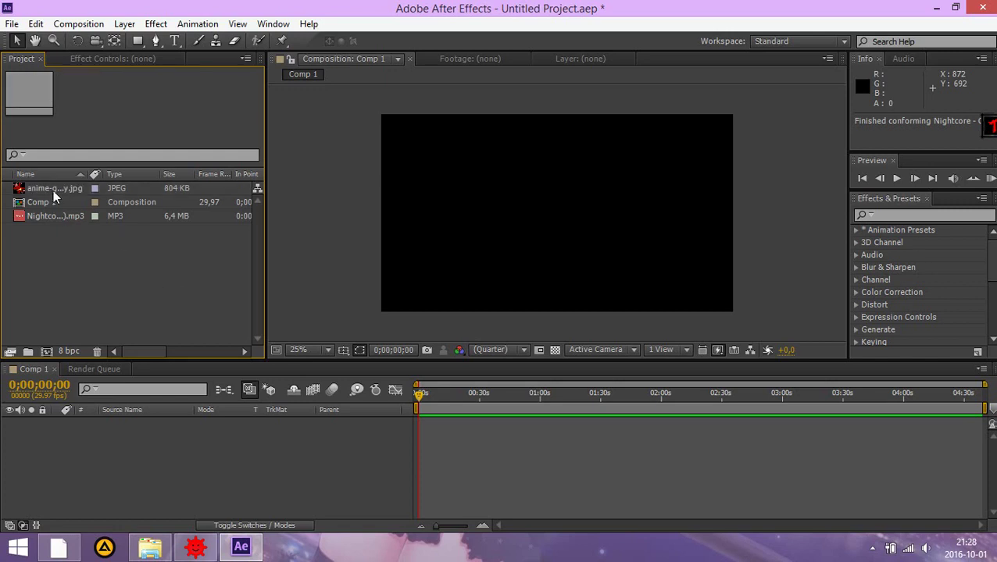
Add a black 1920 x 1080 px solid layer with square pixels to Comp 1
right_click(100, 441)
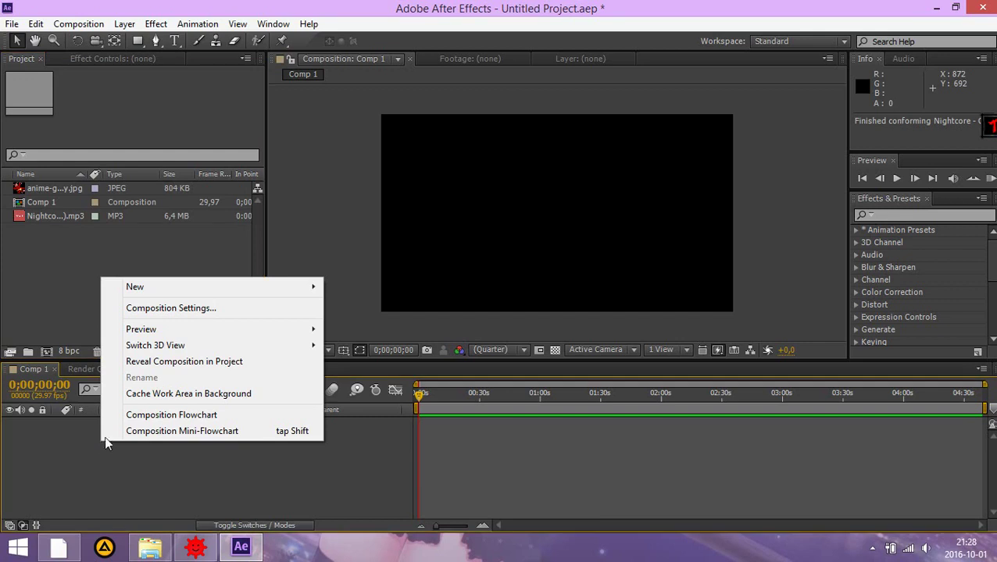
mouse_move(164, 297)
right_click(77, 475)
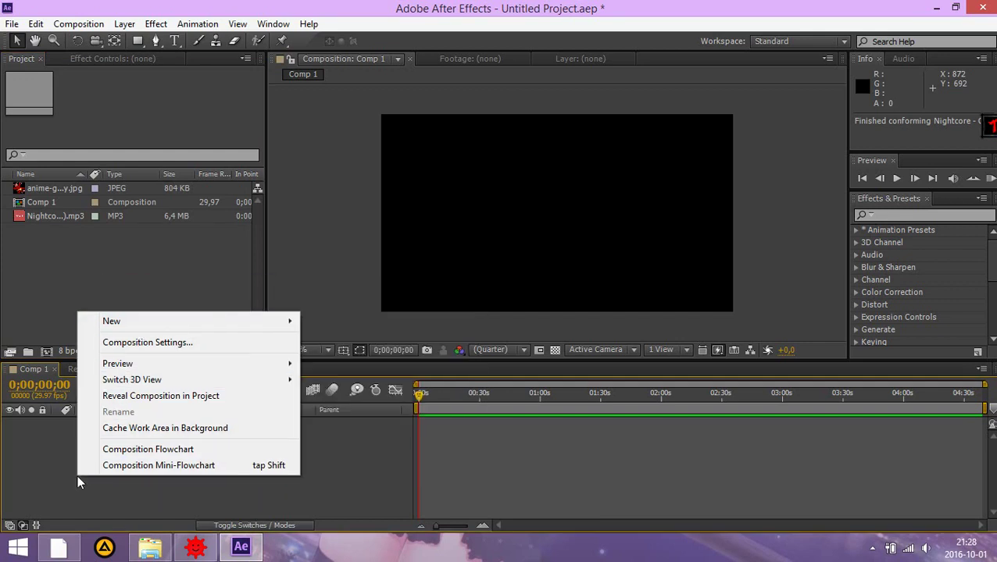
mouse_move(130, 323)
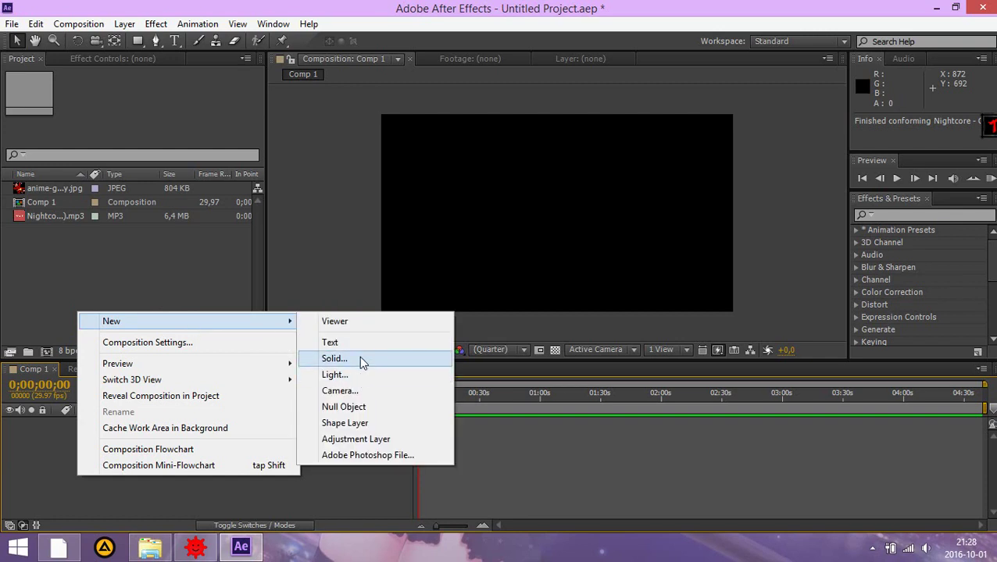
left_click(334, 358)
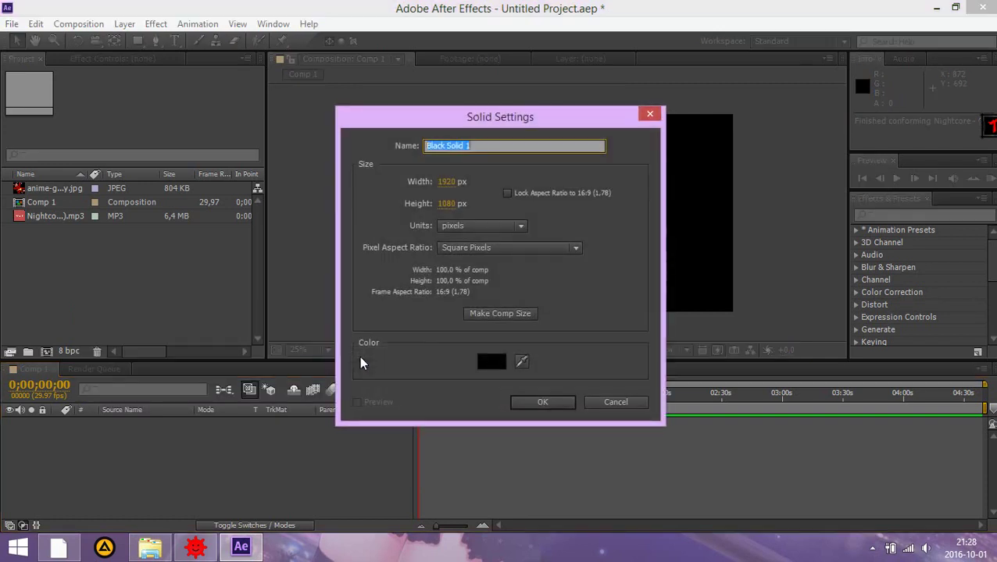
left_click(541, 402)
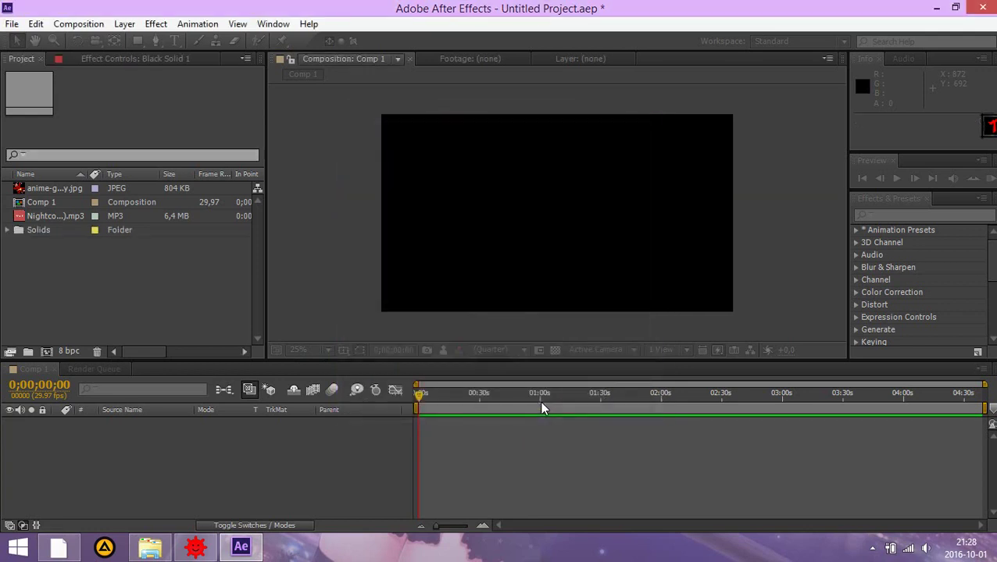
Apply the Audio Spectrum effect to the black solid and stretch its line across the frame, from about 0,540 to about 1916,540
left_click(156, 25)
mouse_move(219, 209)
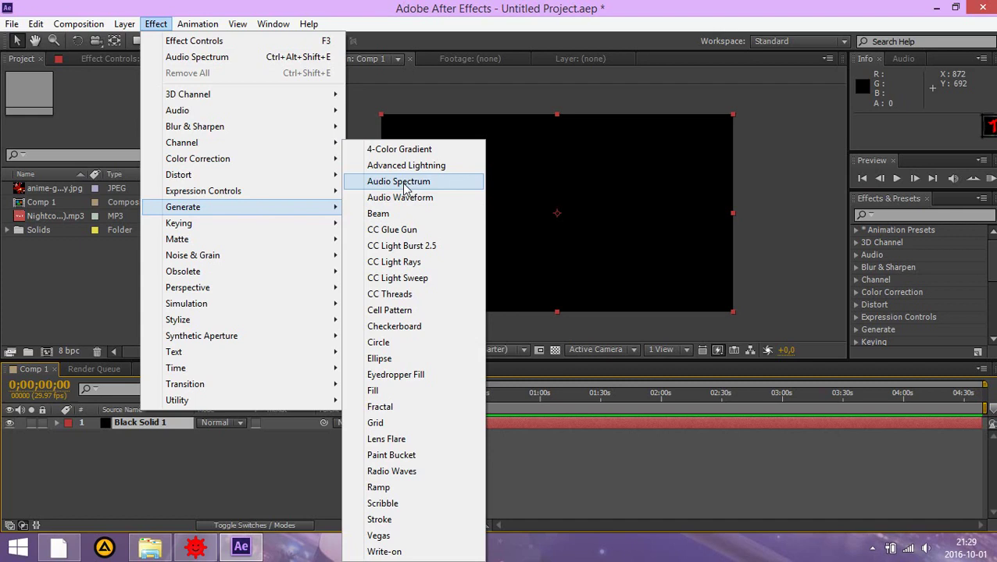
left_click(405, 184)
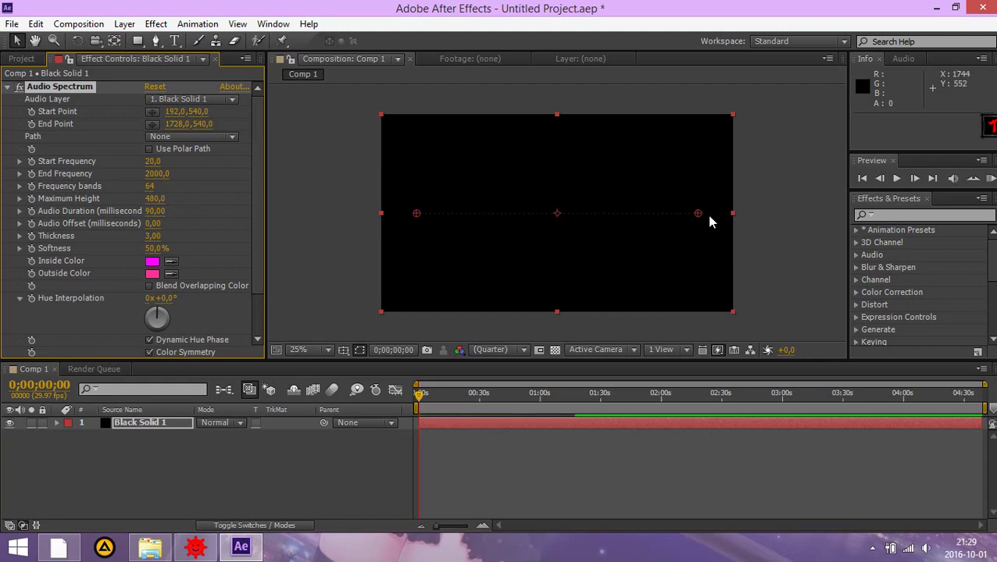
left_click_drag(726, 216, 735, 221)
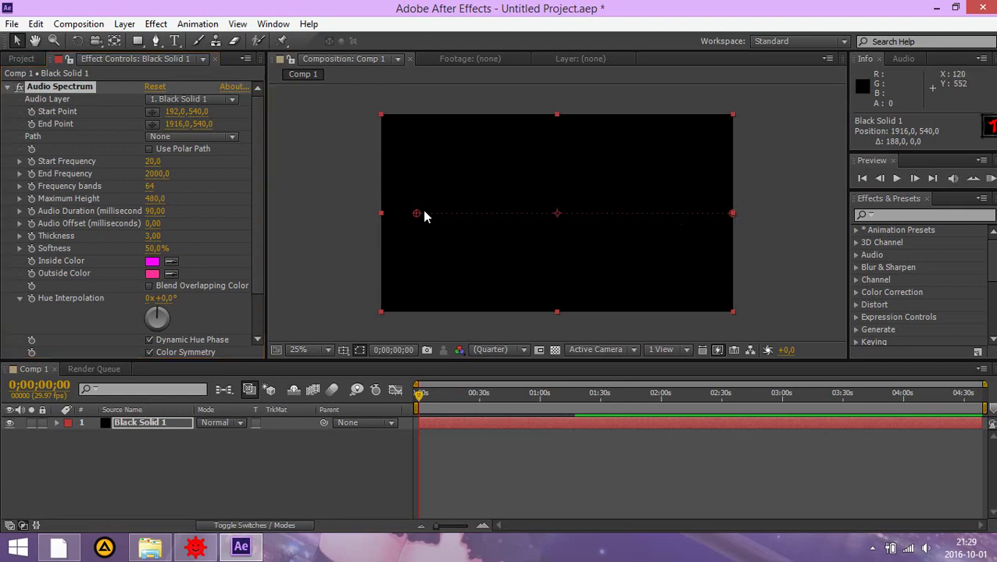
left_click_drag(418, 215, 384, 216)
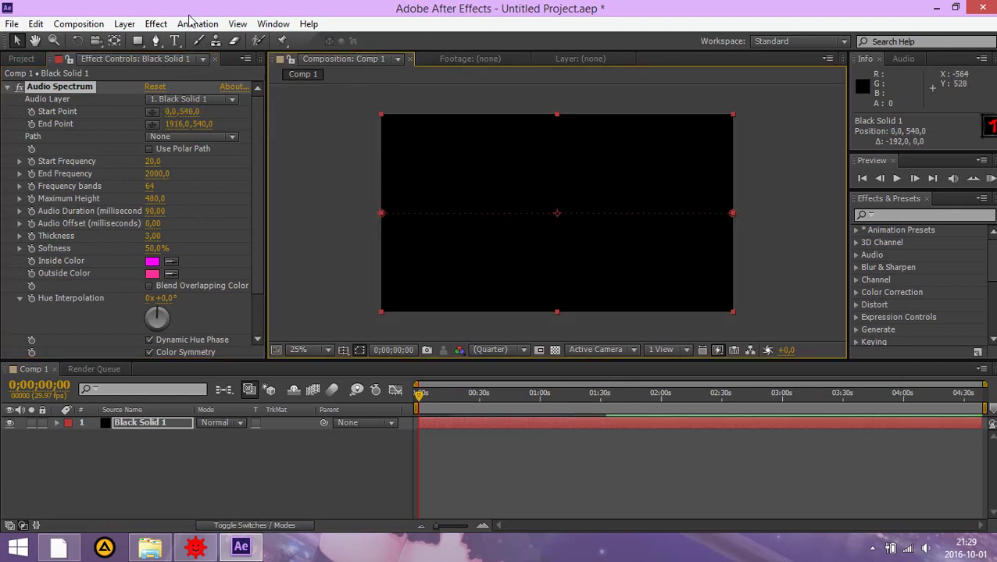
Place the anime-girls image below the solid layer, scale it to about 45%, 46% and position it at about 960,544 to fill the frame
left_click(22, 59)
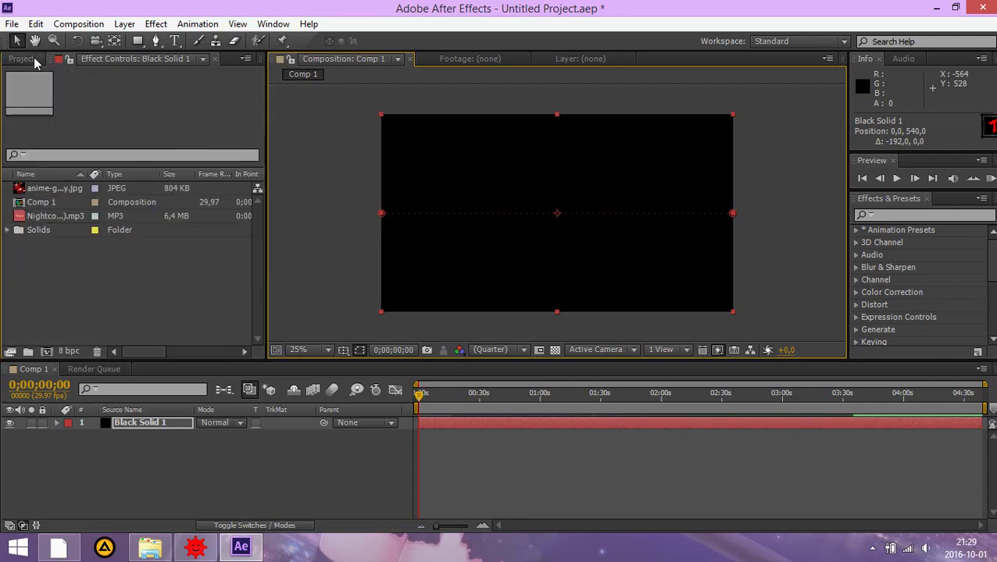
left_click_drag(50, 194, 125, 442)
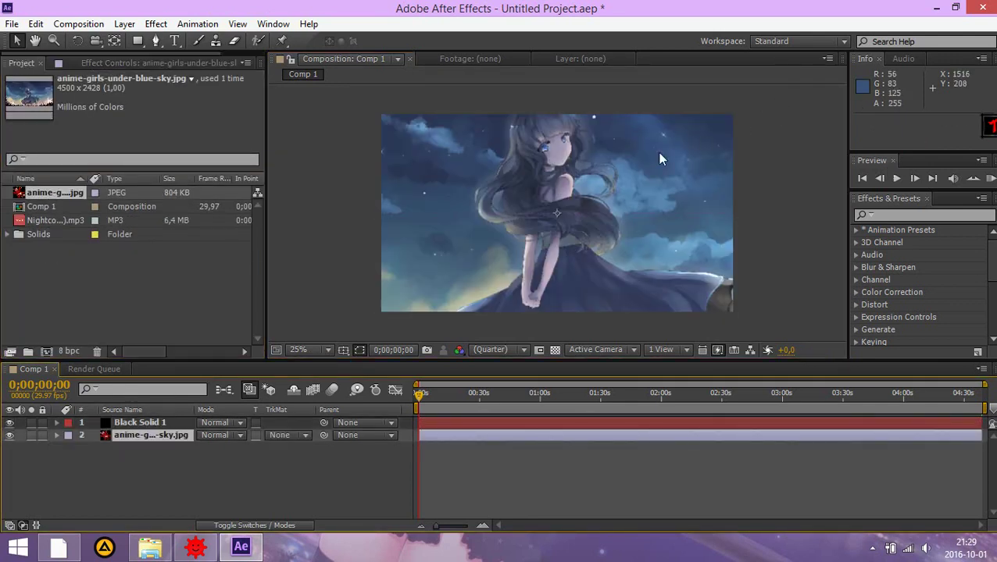
left_click_drag(657, 152, 622, 231)
left_click_drag(686, 169, 743, 114)
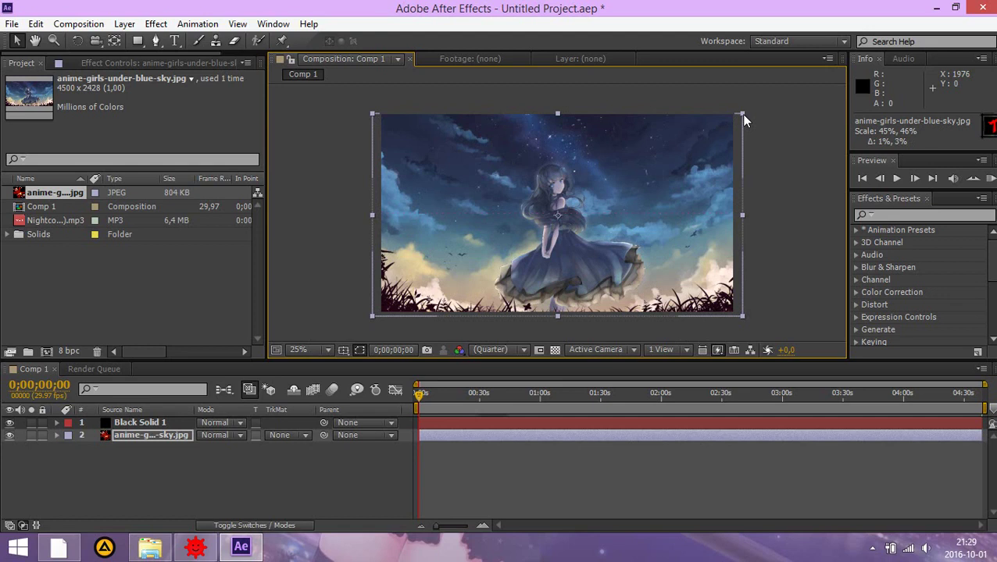
left_click_drag(678, 155, 673, 147)
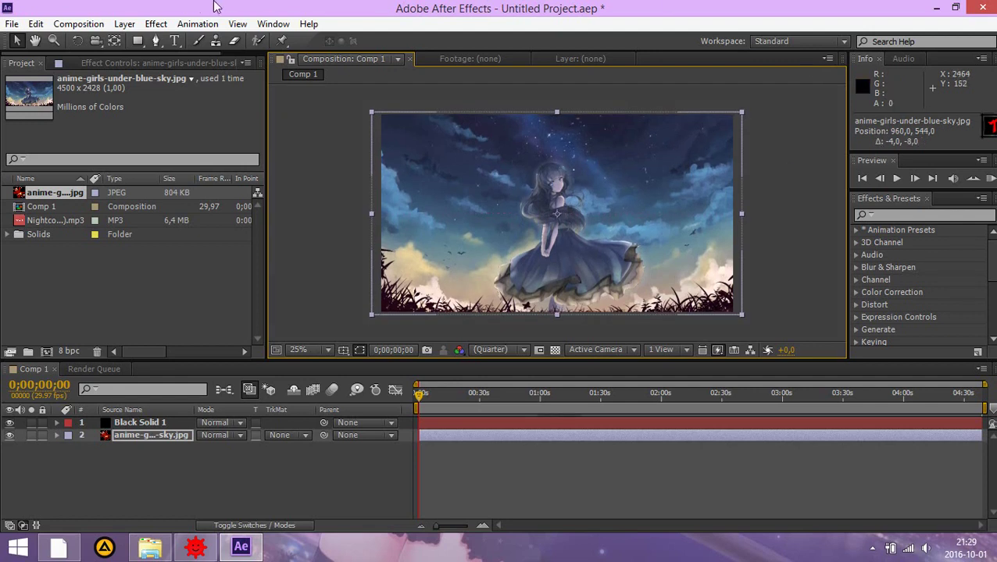
Add the Nightcore MP3 to Comp 1 below the image and set it as the Audio Spectrum's audio layer
left_click_drag(61, 220, 147, 424)
left_click(144, 421)
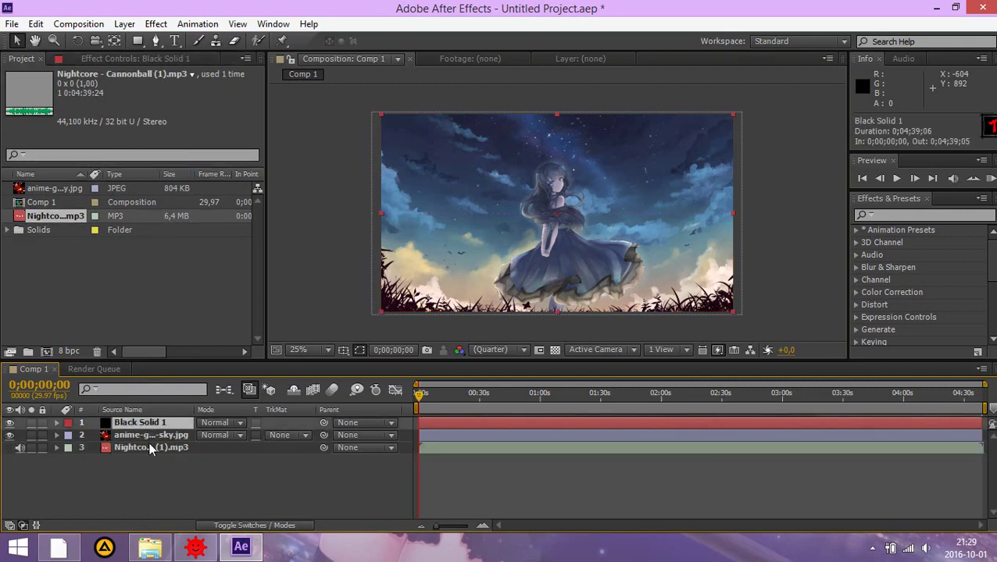
left_click(166, 61)
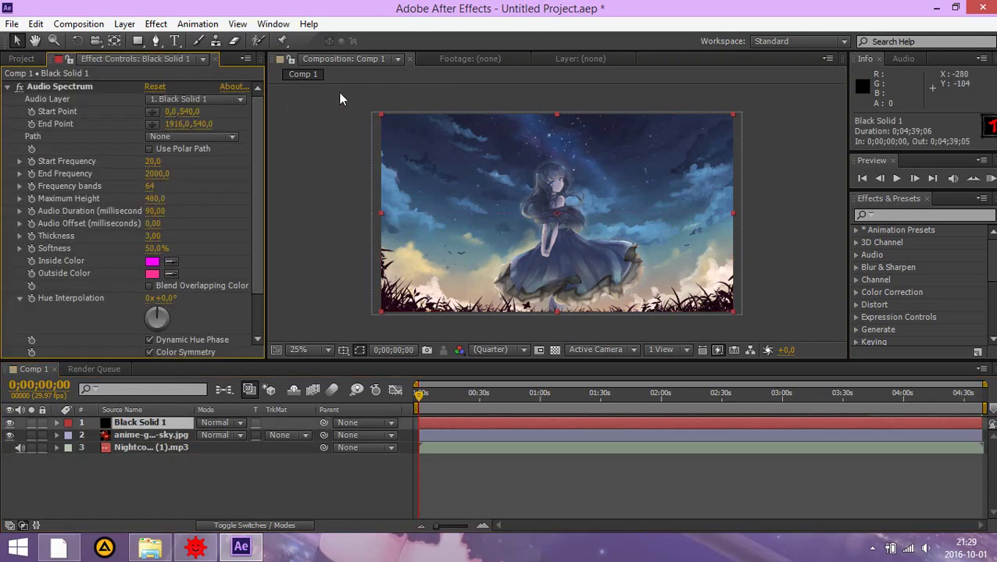
left_click(202, 101)
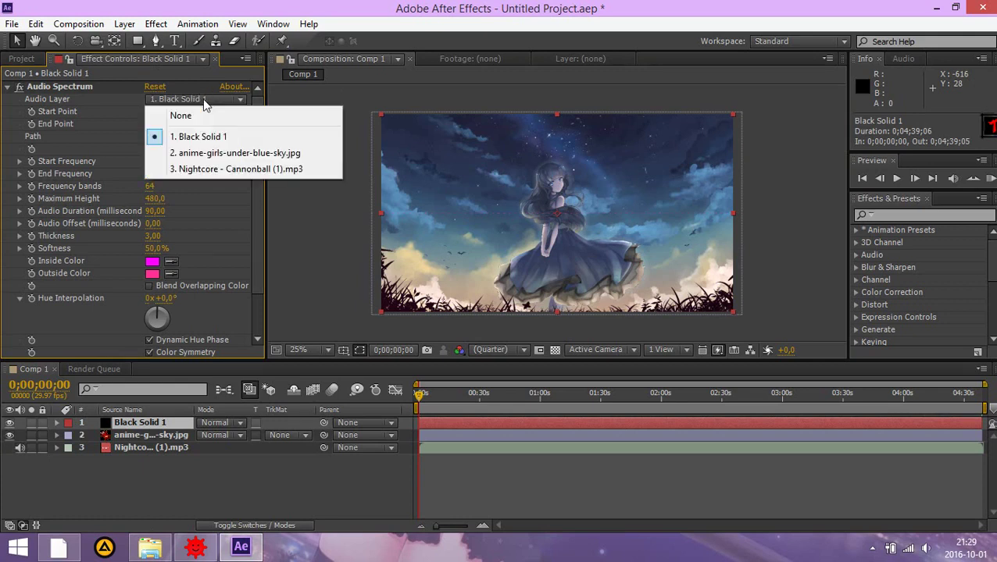
left_click(208, 171)
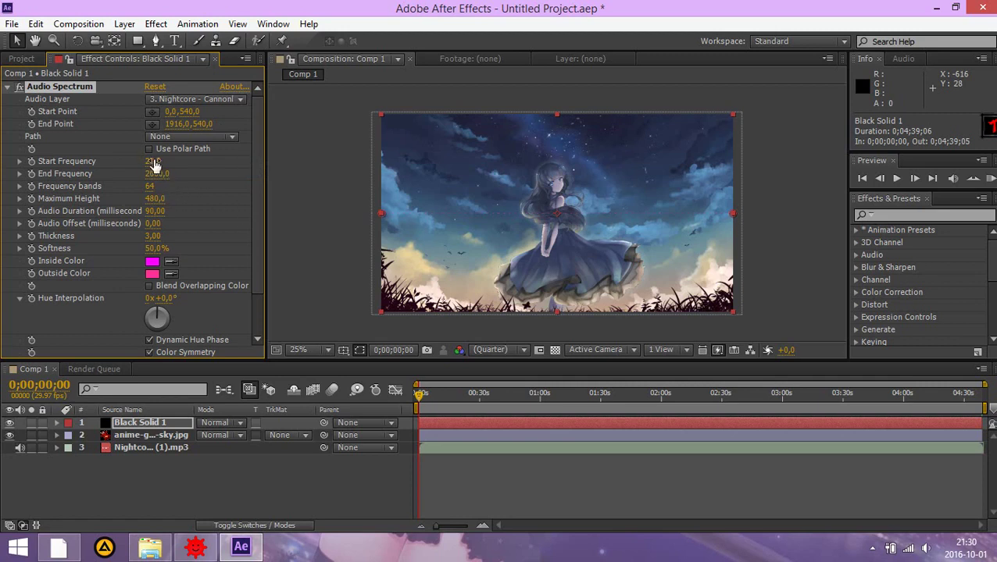
Set the Audio Spectrum's thickness to 11 and its softness to 11%
left_click(157, 249)
left_click(154, 236)
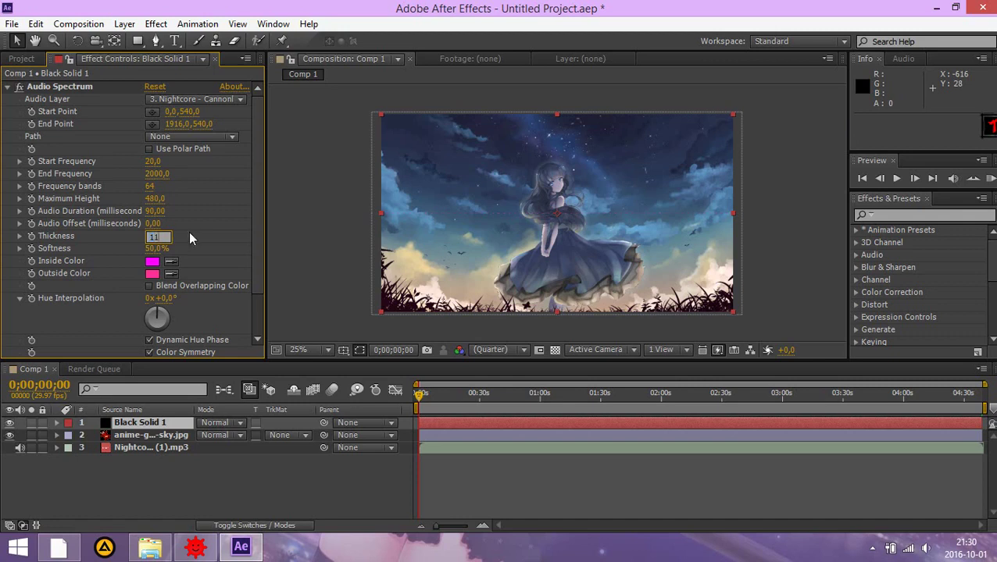
key("Return")
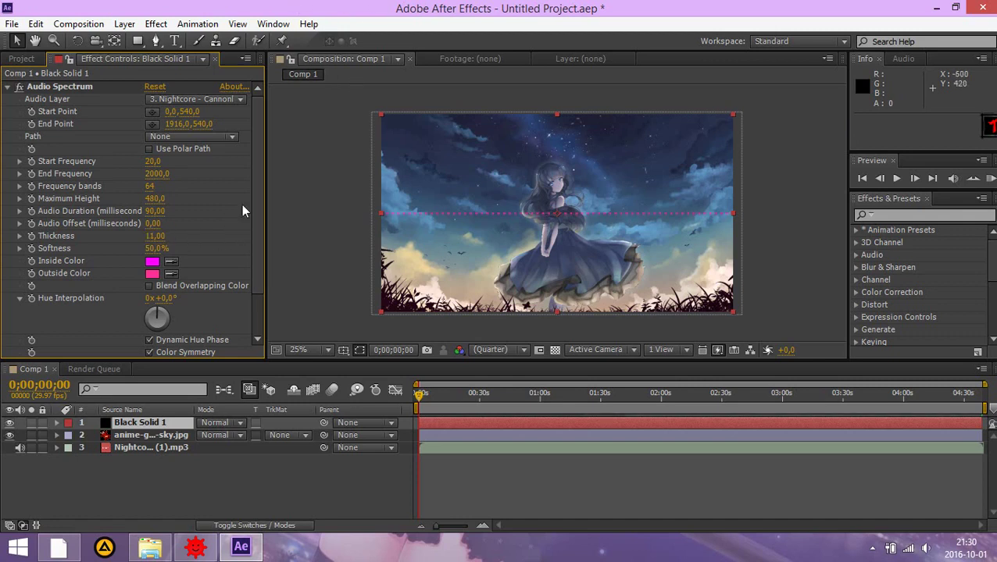
left_click(157, 248)
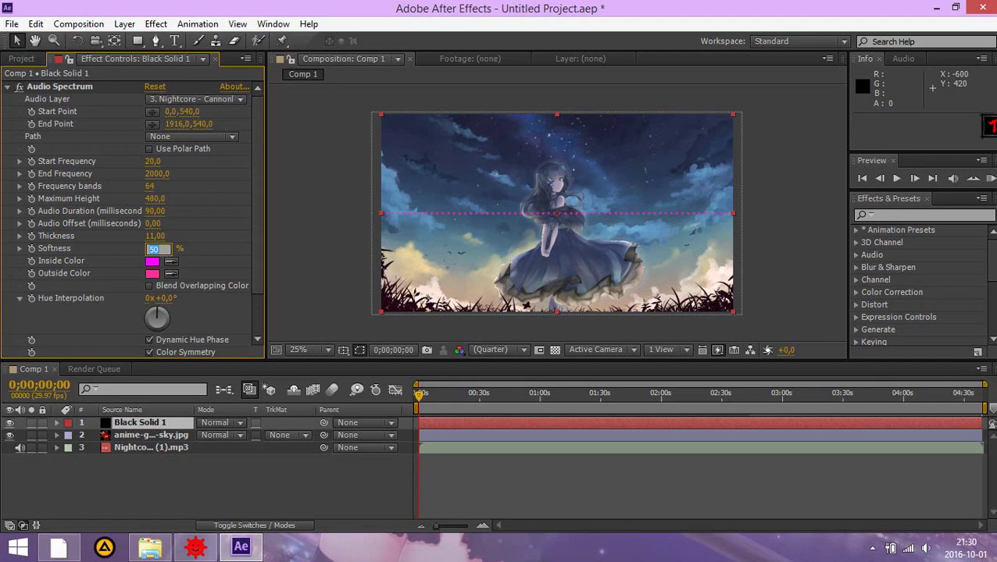
key("Return")
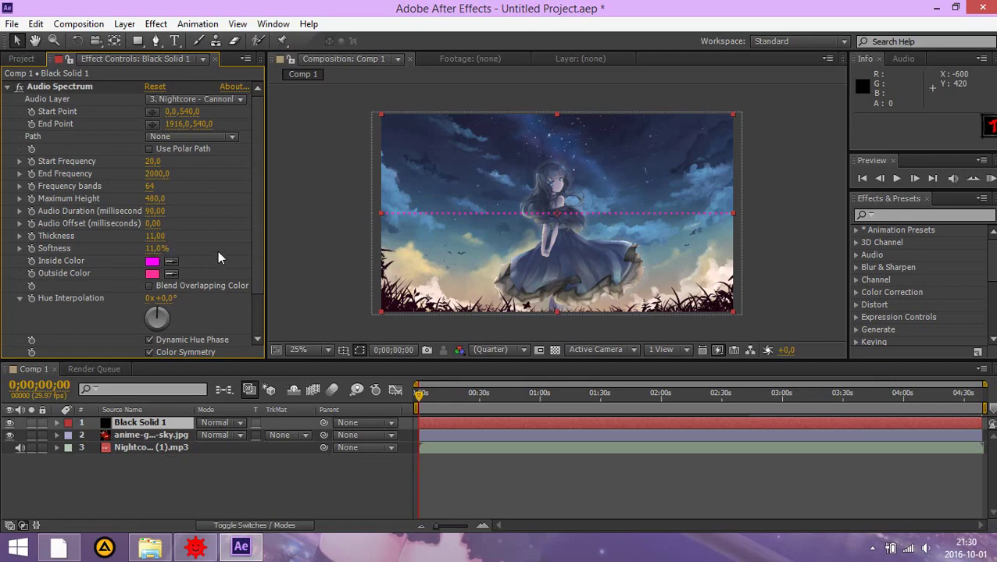
Set the Audio Spectrum's inside color to white (FFFFFF)
left_click(151, 262)
mouse_move(703, 328)
left_mouse_down()
mouse_move(612, 268)
mouse_move(697, 275)
mouse_move(613, 251)
left_mouse_up()
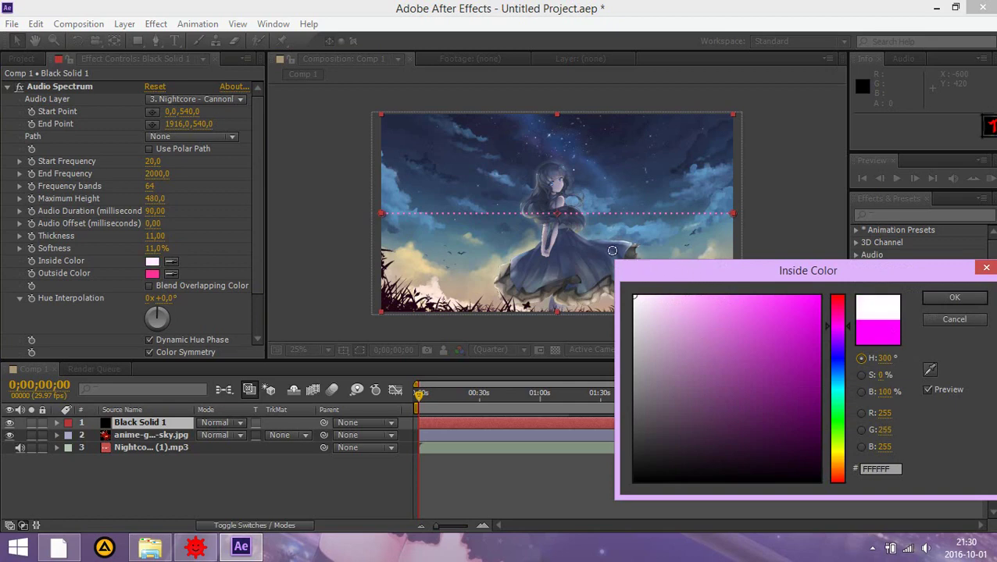
left_click(953, 299)
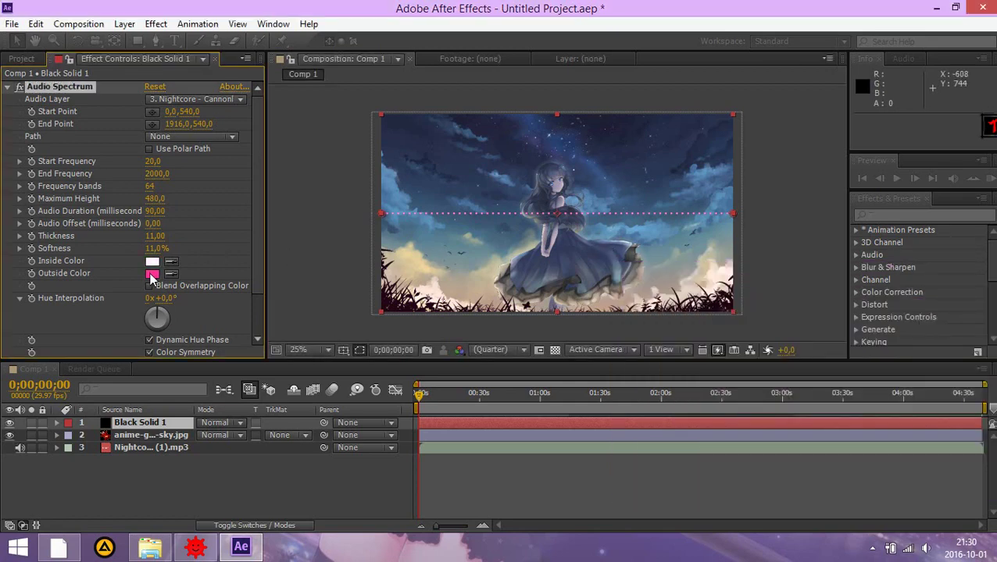
Change the Audio Spectrum's outside color to a light yellow
left_click(151, 273)
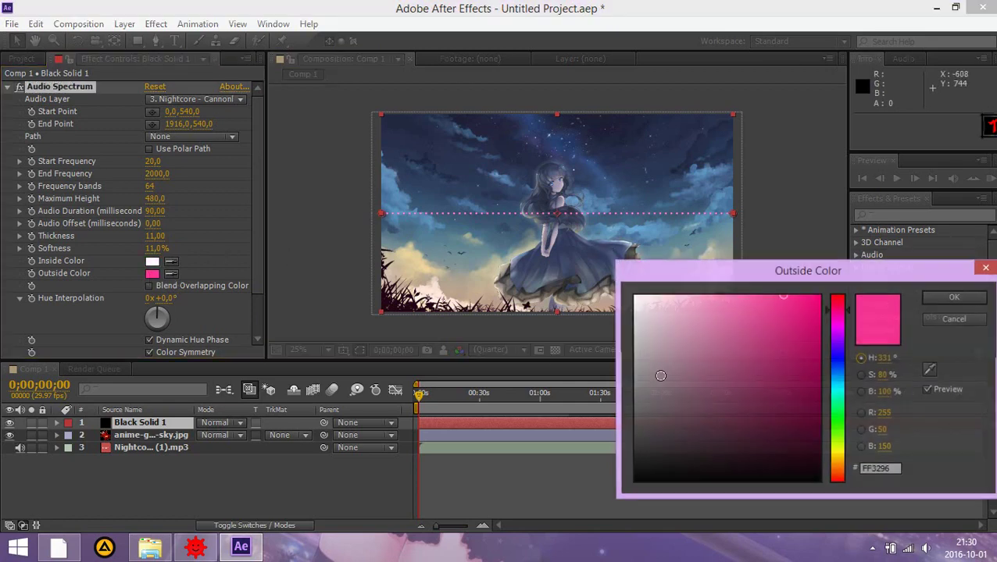
left_click(840, 445)
left_click_drag(842, 446, 841, 448)
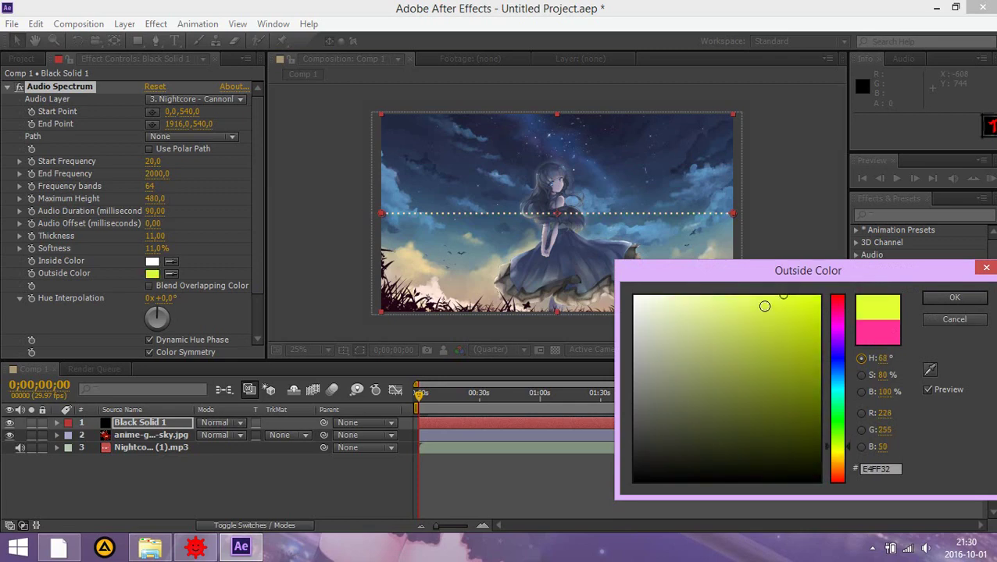
left_click(752, 297)
left_click(944, 302)
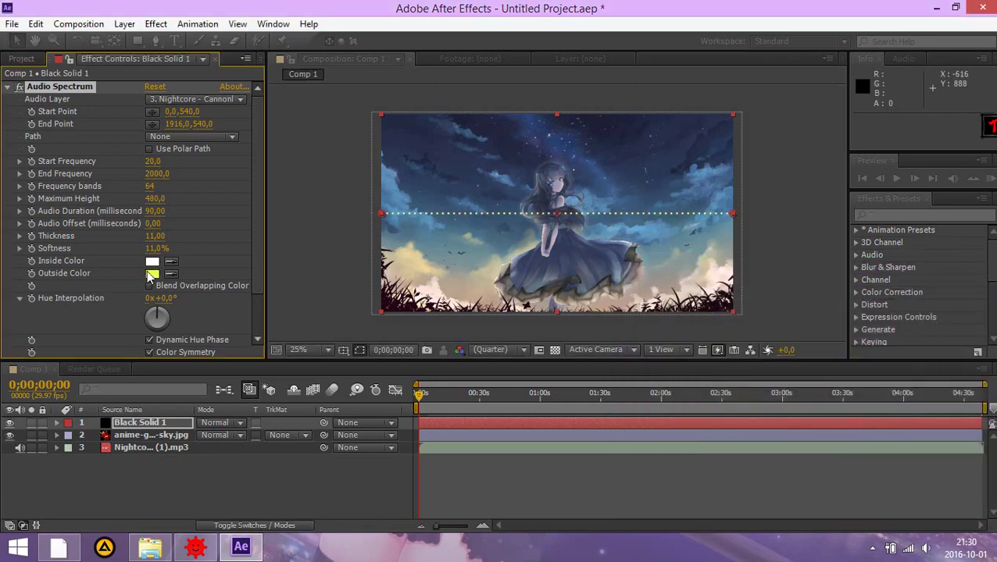
Change the Audio Spectrum's inside color to a light blue
left_click(152, 262)
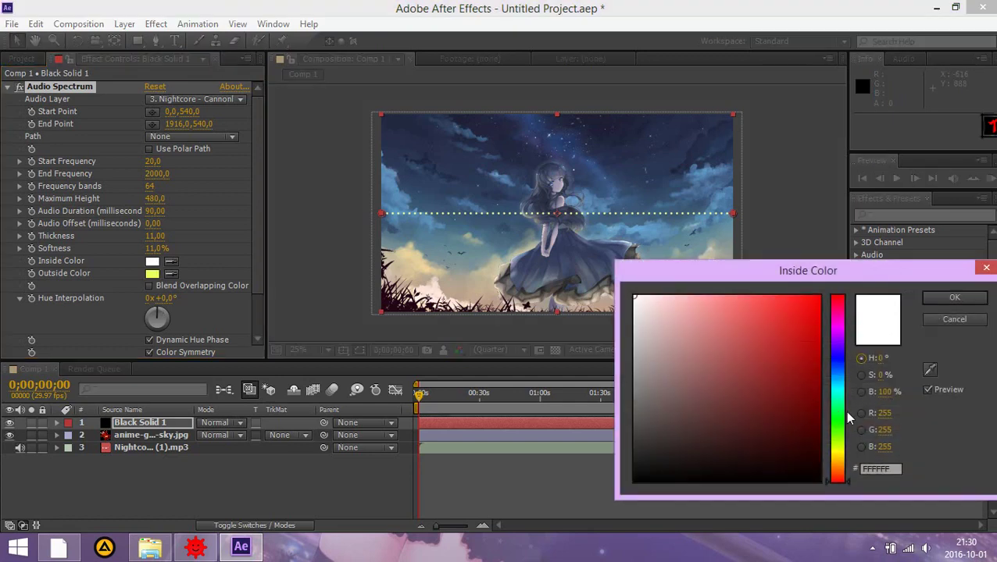
mouse_move(842, 373)
left_mouse_down()
mouse_move(839, 387)
mouse_move(838, 368)
left_mouse_up()
left_click(684, 295)
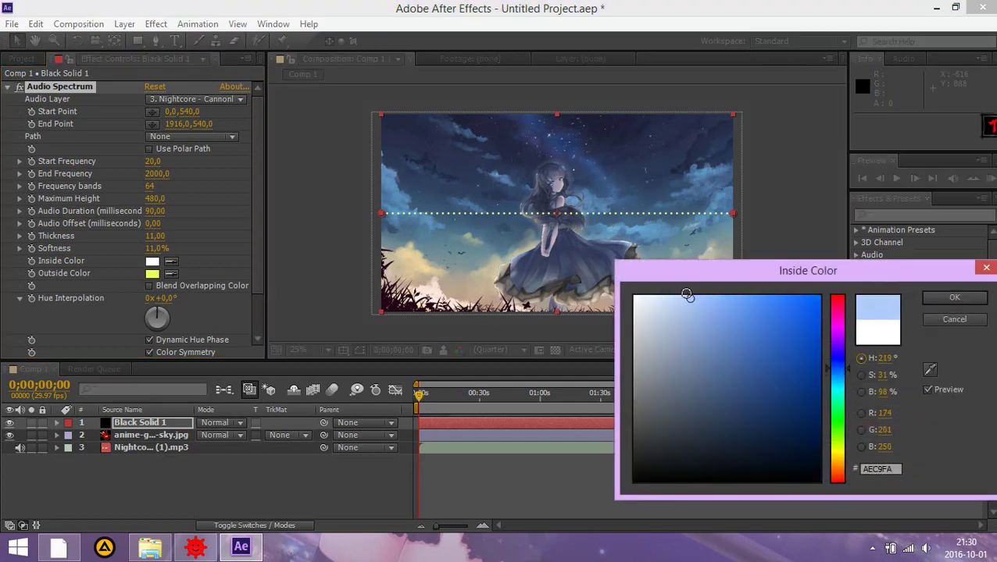
mouse_move(712, 278)
left_mouse_down()
mouse_move(727, 272)
mouse_move(700, 264)
left_mouse_up()
left_click(952, 299)
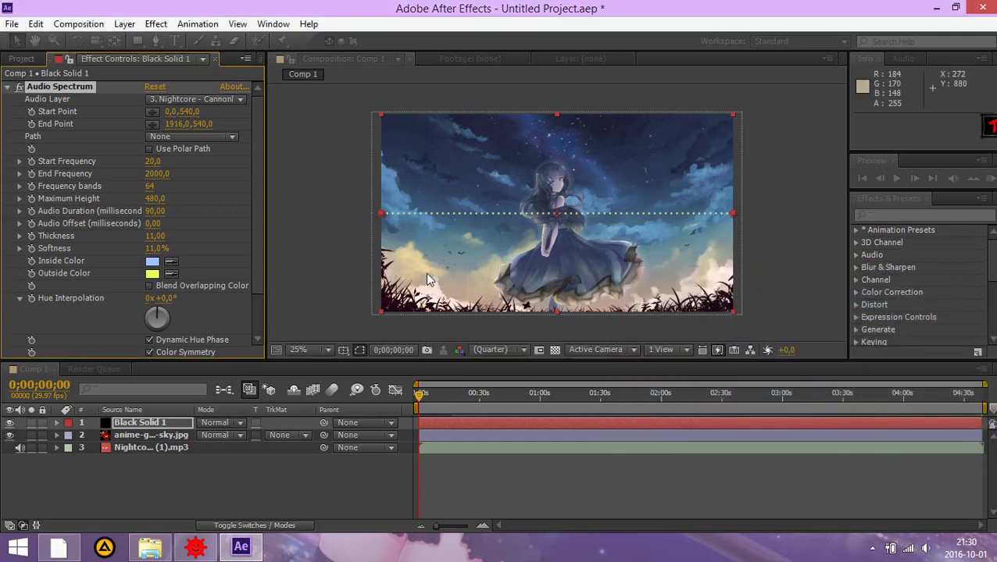
Shift the outside color's hue to a warm orange-yellow, about FFCF5D
left_click(153, 273)
left_click_drag(843, 454, 844, 461)
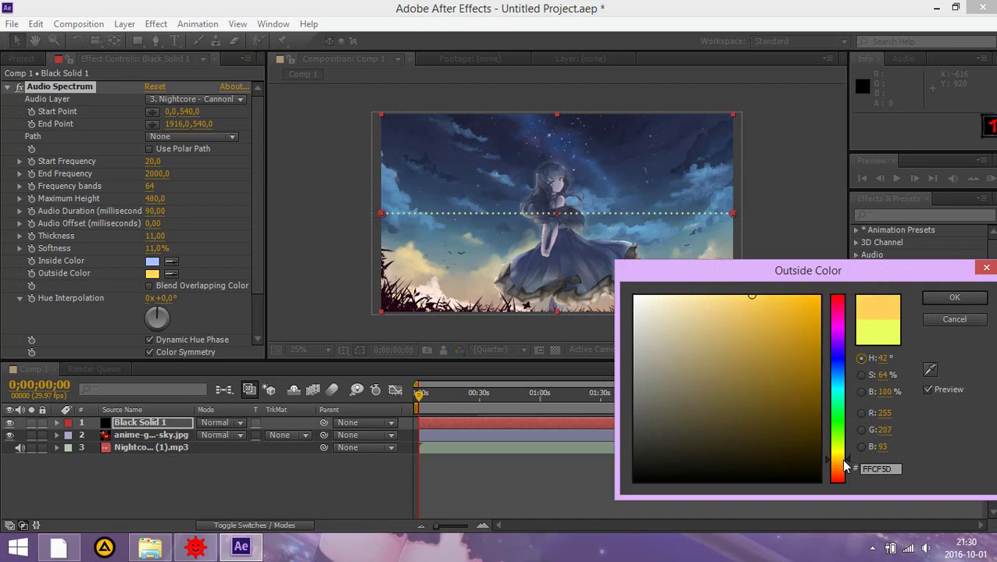
left_click(954, 297)
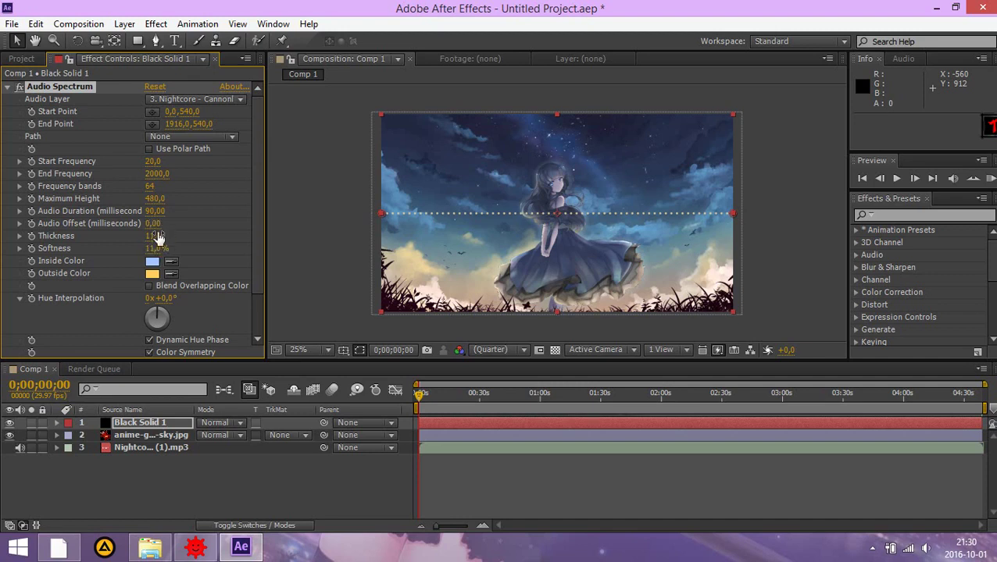
Scrub through the timeline to check how the spectrum reacts to the track, ending at the start
left_click(155, 199)
key("Return")
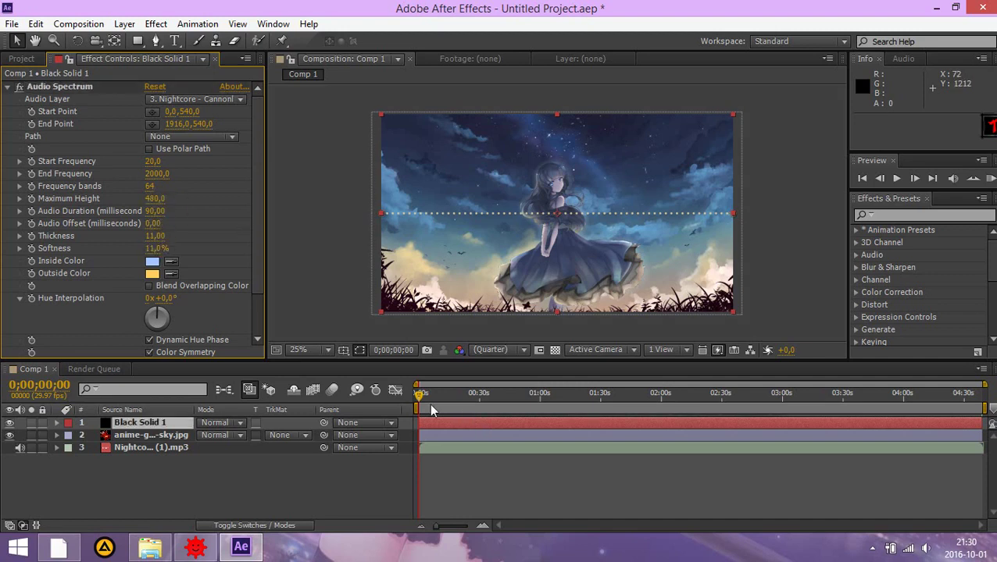
left_click_drag(419, 394, 403, 406)
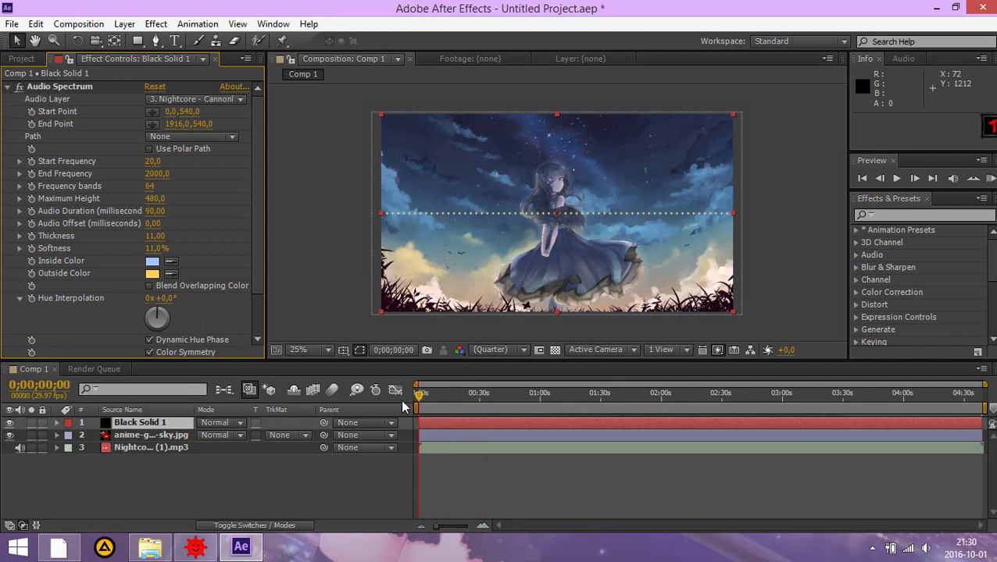
Try a higher number of frequency bands, up to 444, and scrub the timeline to check the spectrum
left_click(154, 187)
type("122")
key("Return")
left_click(152, 187)
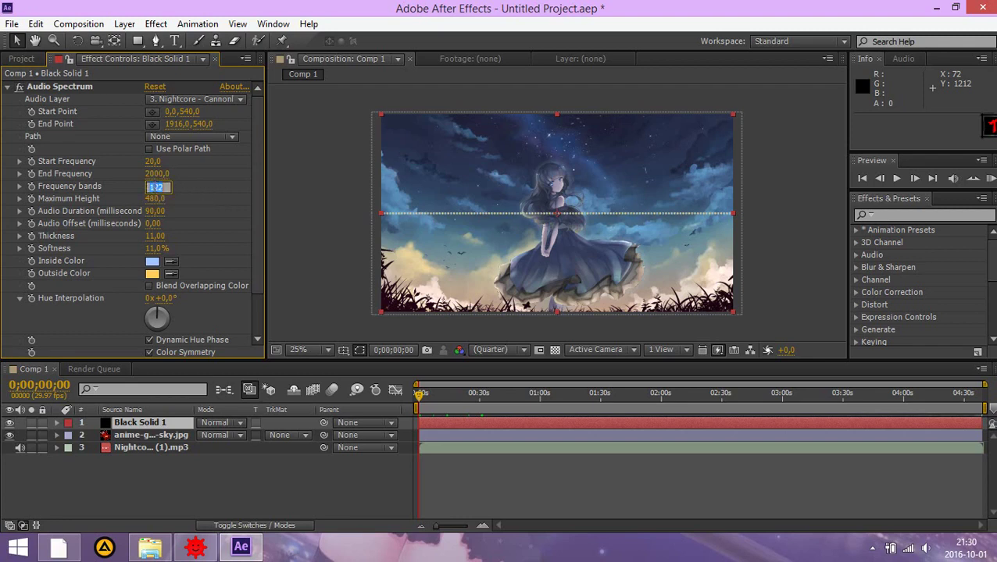
type("444")
key("Return")
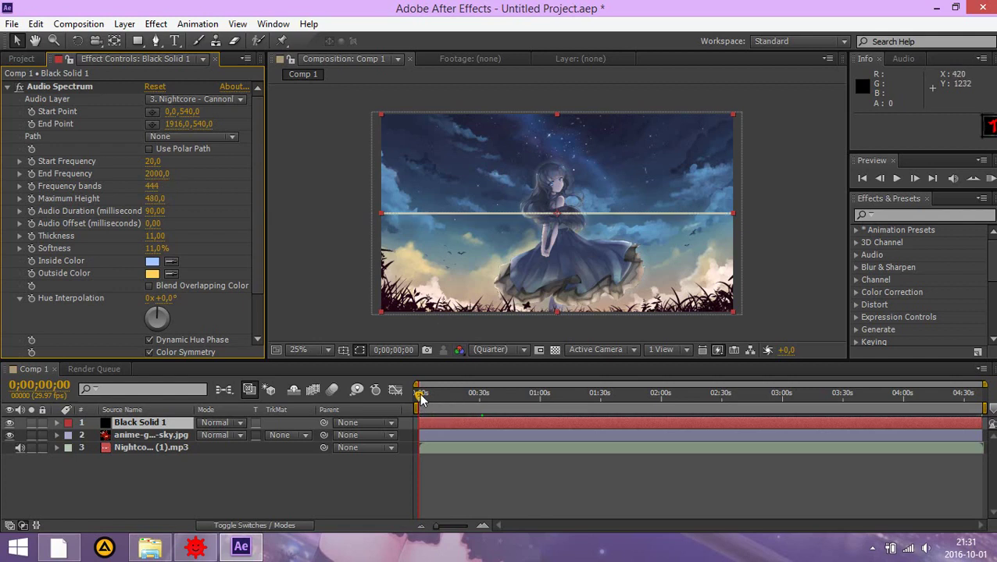
left_click_drag(430, 393, 392, 390)
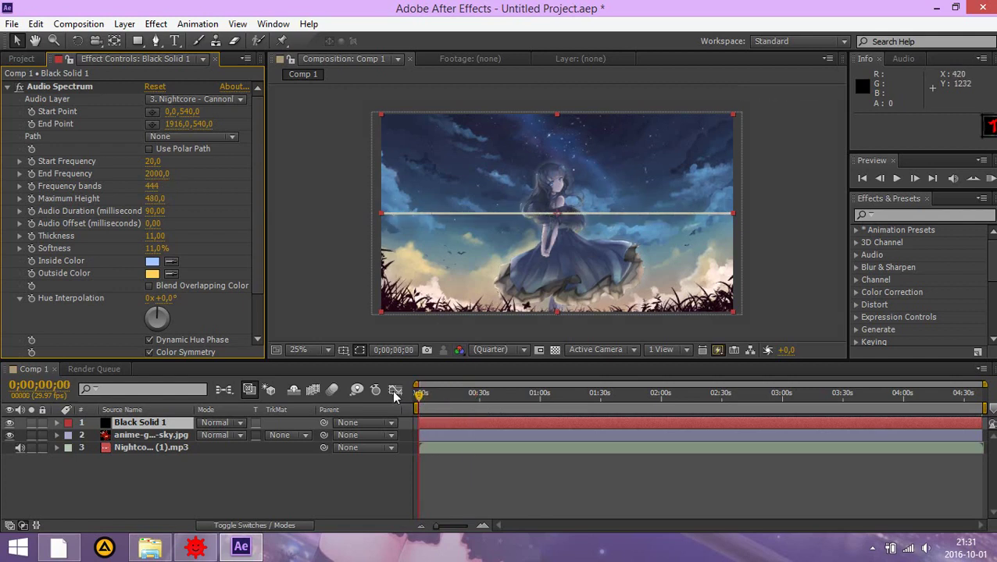
Set the Audio Spectrum's frequency bands to 144
left_click(156, 188)
type("1")
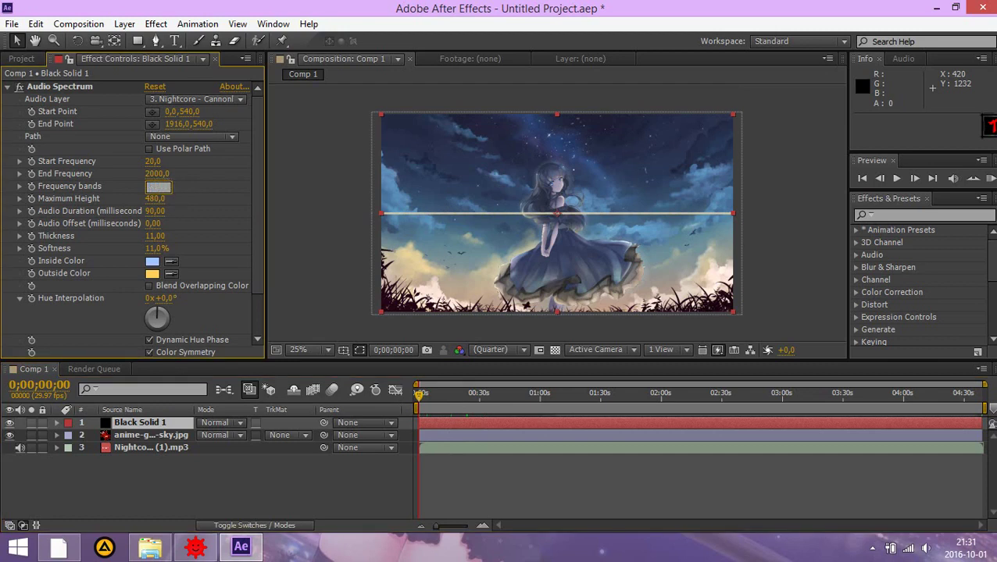
type("44")
key("Return")
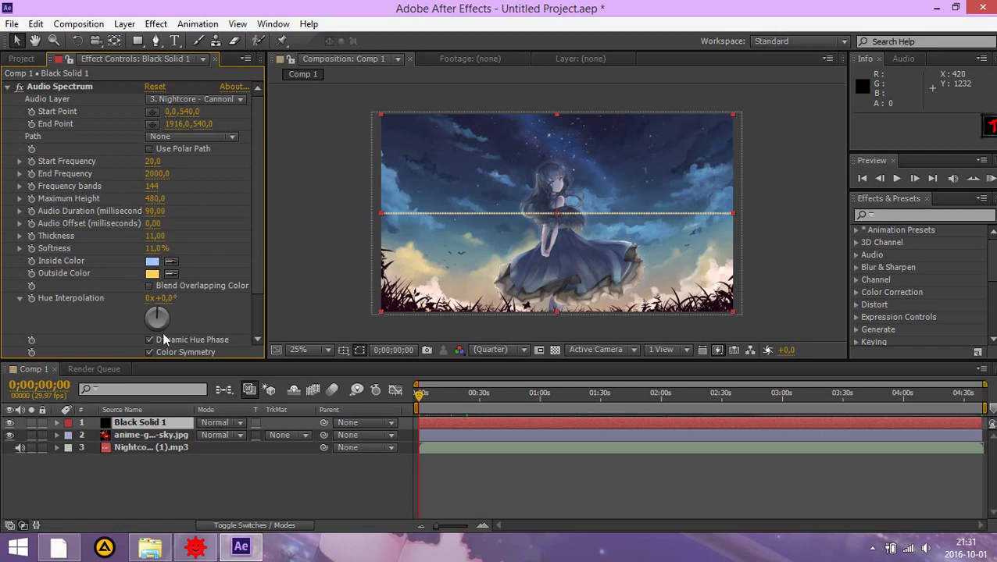
Set the Audio Spectrum's maximum height to 1111
left_click(155, 200)
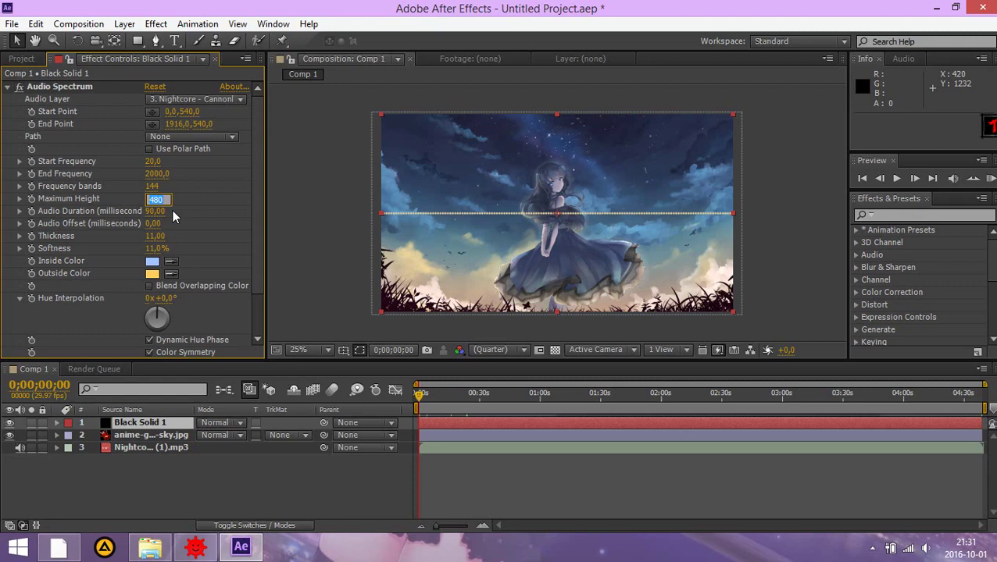
type("14")
type("11")
type("1")
key("Return")
Inspect the taller spectrum at about 0;00;48;29 and 0;00;54;23, and return to the start of the composition
key("space")
left_click(505, 397)
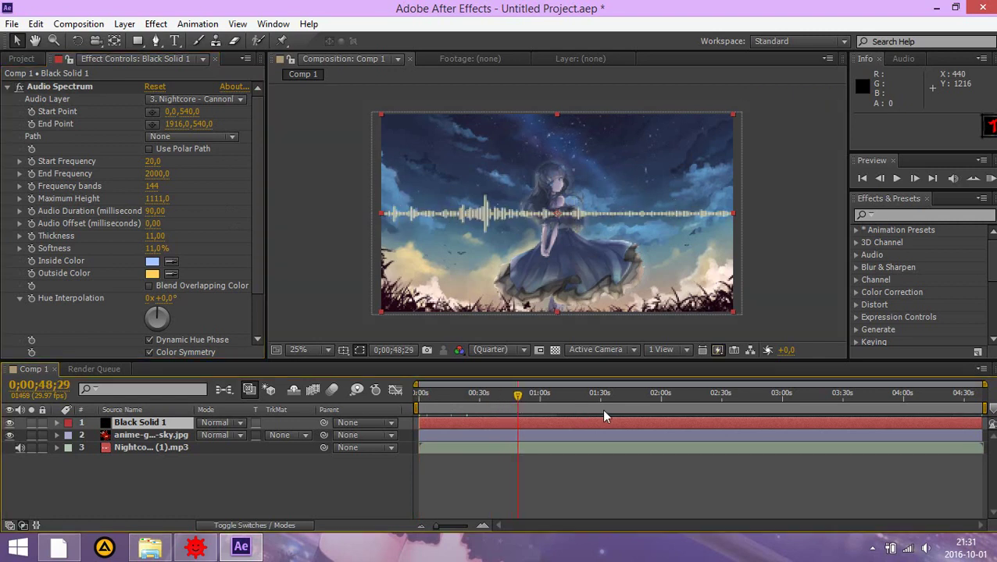
left_click_drag(524, 399, 530, 395)
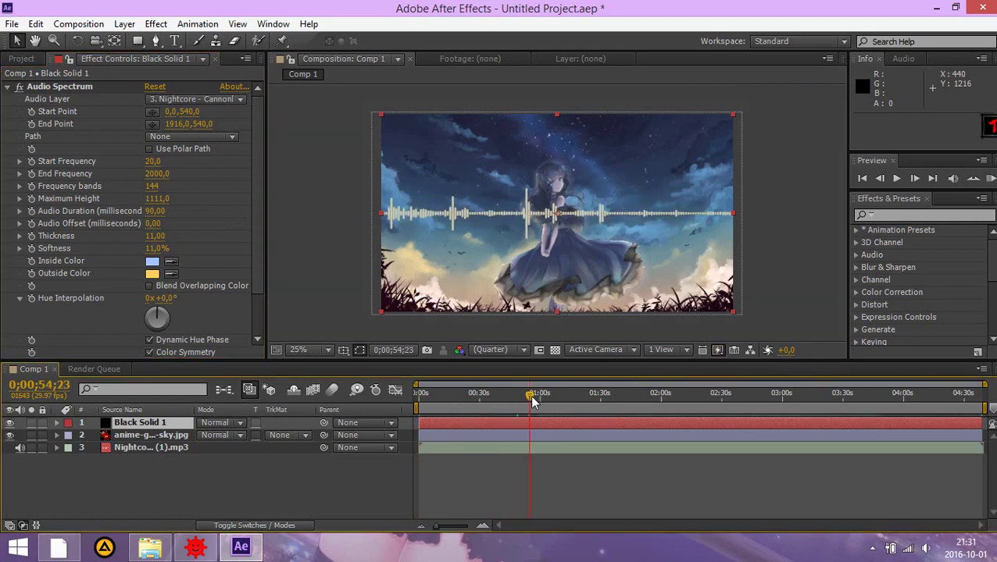
key("Home")
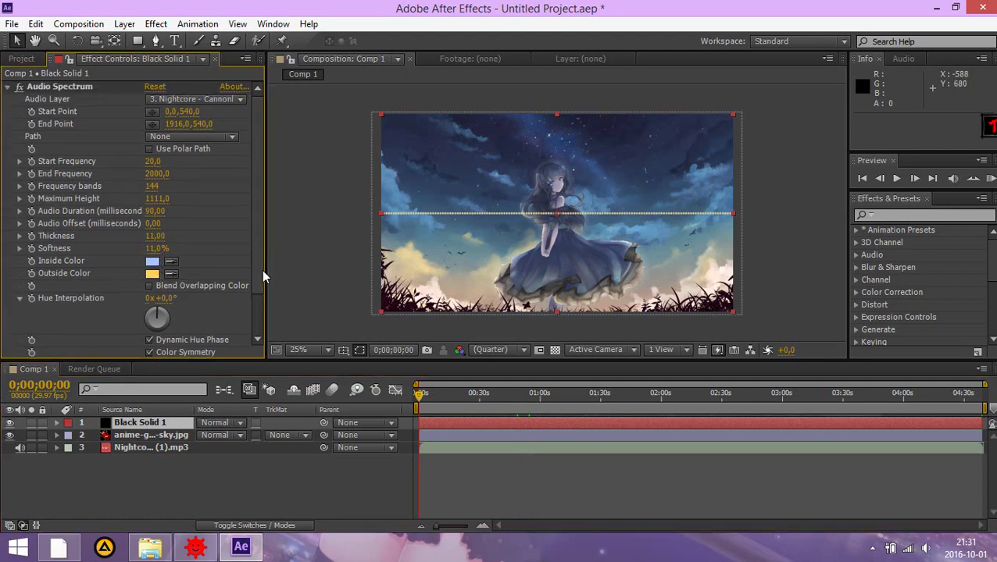
Set the spectrum's hue interpolation to -94° and preview playback from about 0;00;53;10, returning to the start
scroll(257, 323, "down", 2)
left_click_drag(159, 264, 188, 274)
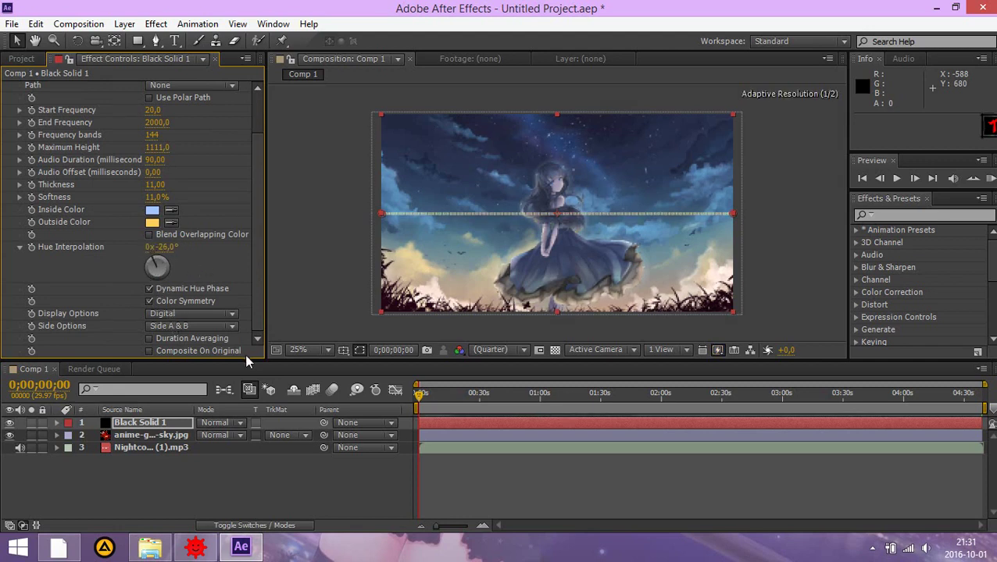
mouse_move(153, 260)
left_mouse_down()
mouse_move(133, 267)
mouse_move(142, 264)
left_mouse_up()
left_click_drag(419, 395, 528, 399)
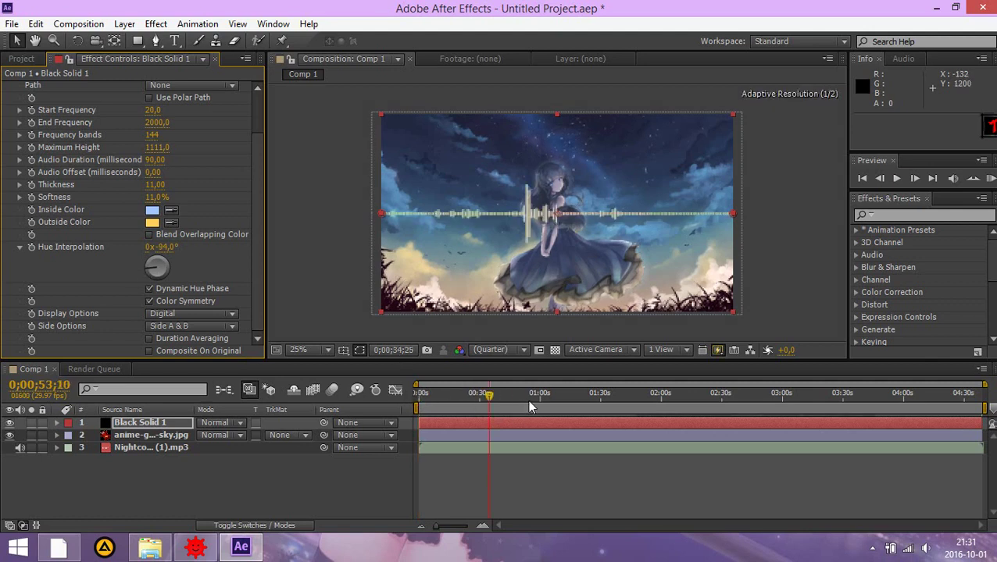
left_click(898, 180)
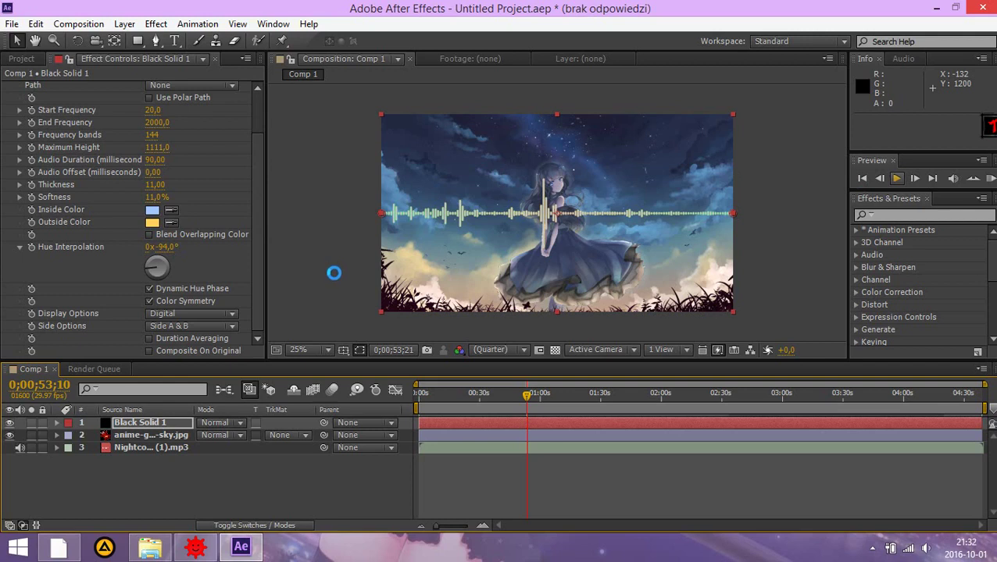
left_click(864, 179)
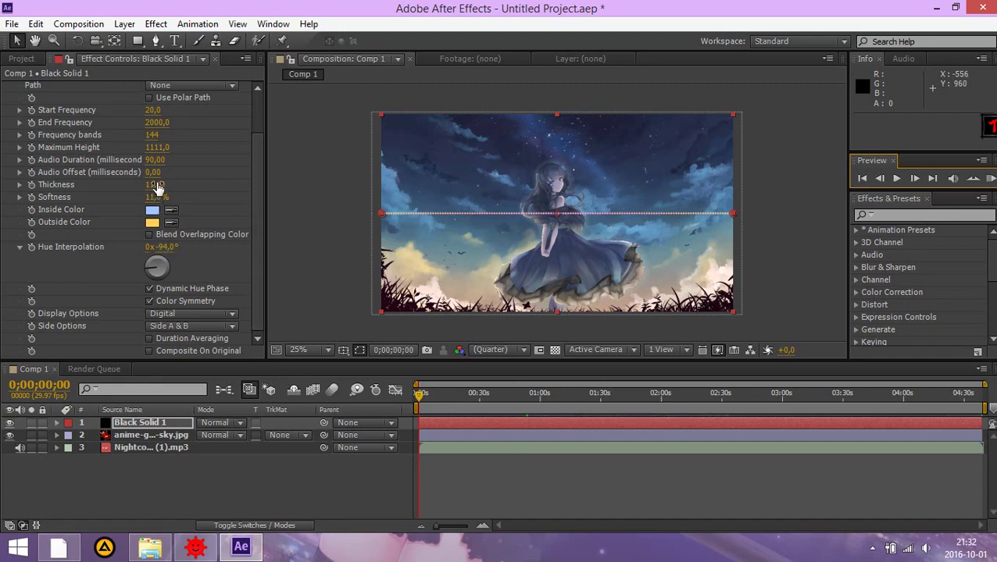
Set the spectrum's thickness to 7 and preview playback from about 0;00;36;07, returning to the start
left_click(157, 185)
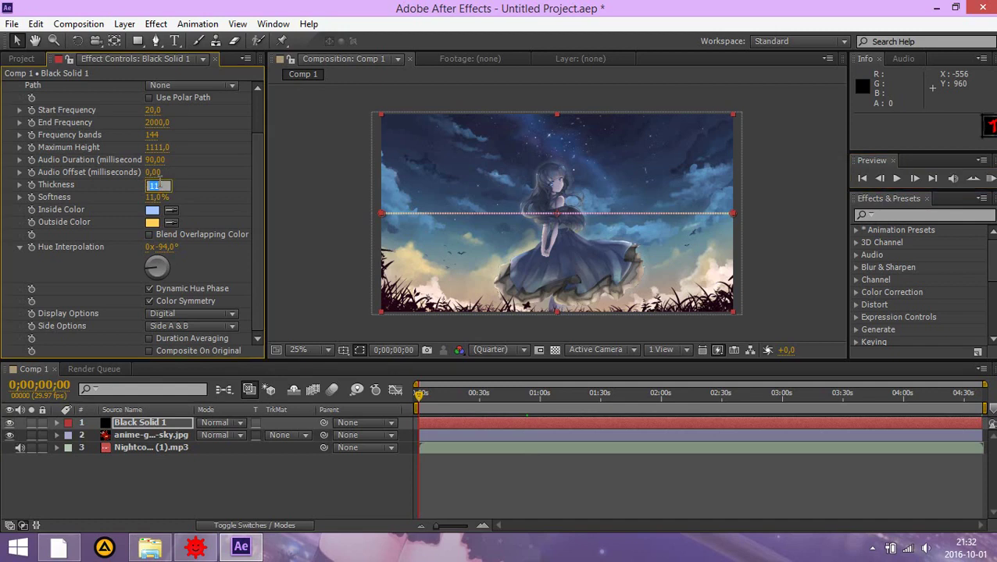
key("Return")
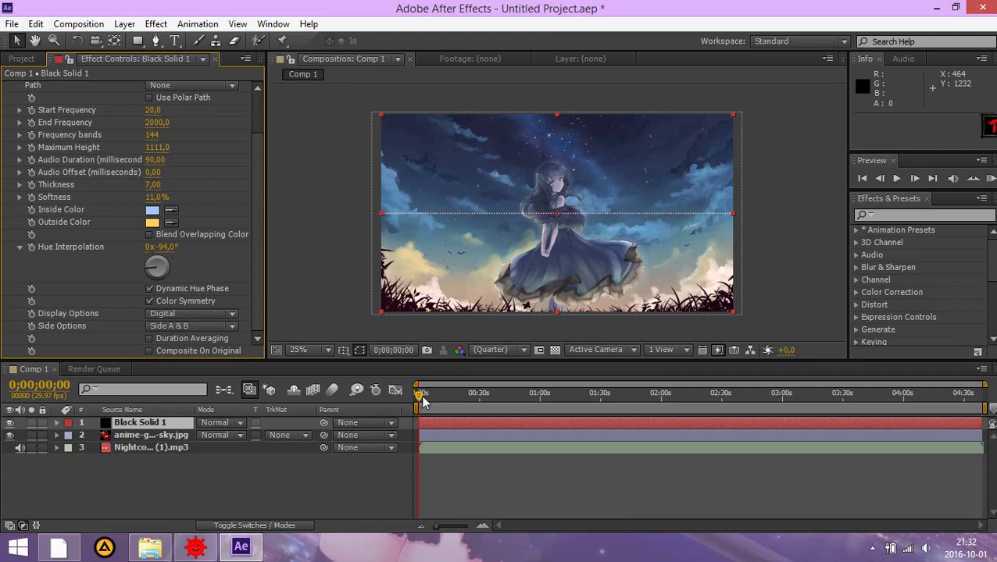
left_click_drag(420, 395, 492, 394)
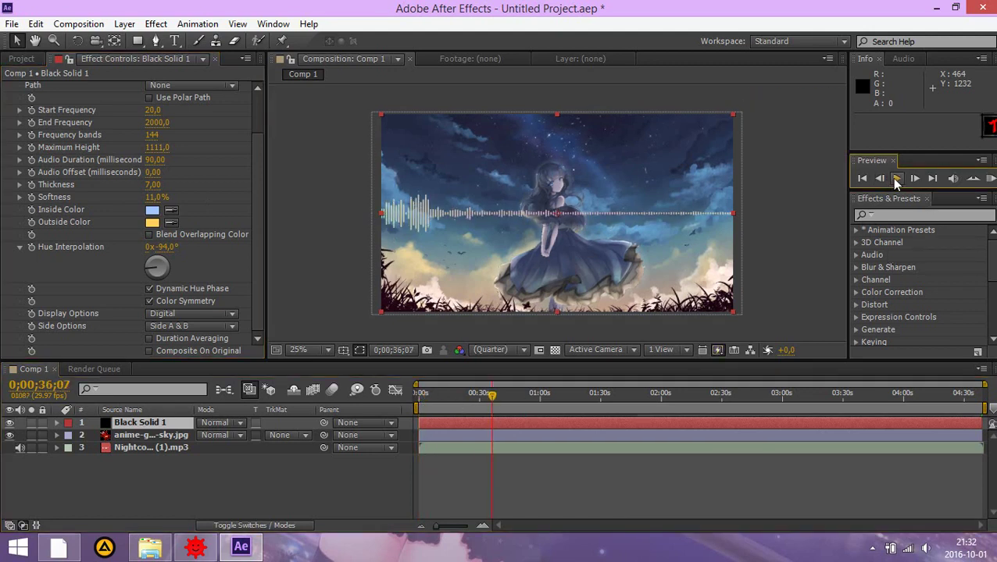
left_click(896, 179)
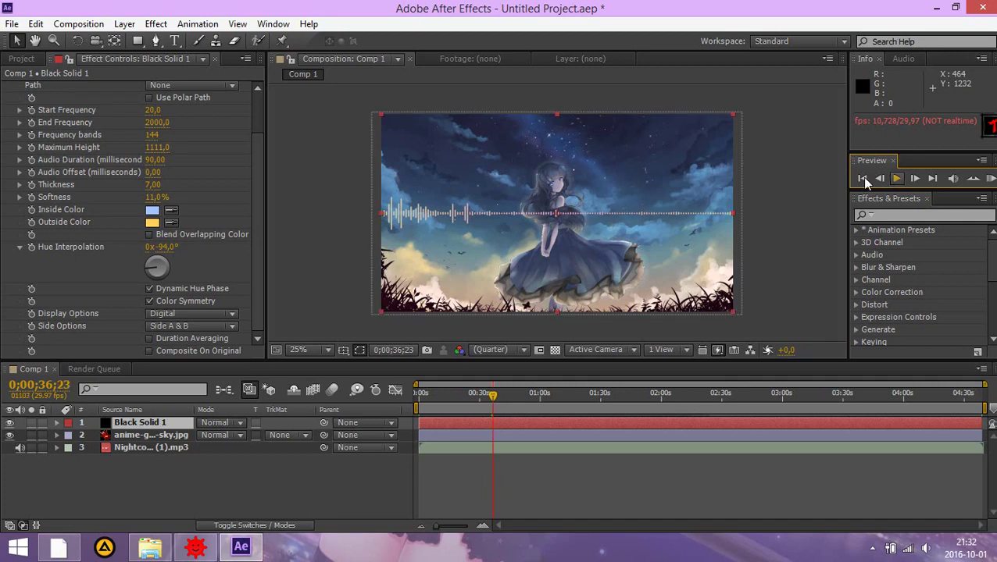
left_click(864, 179)
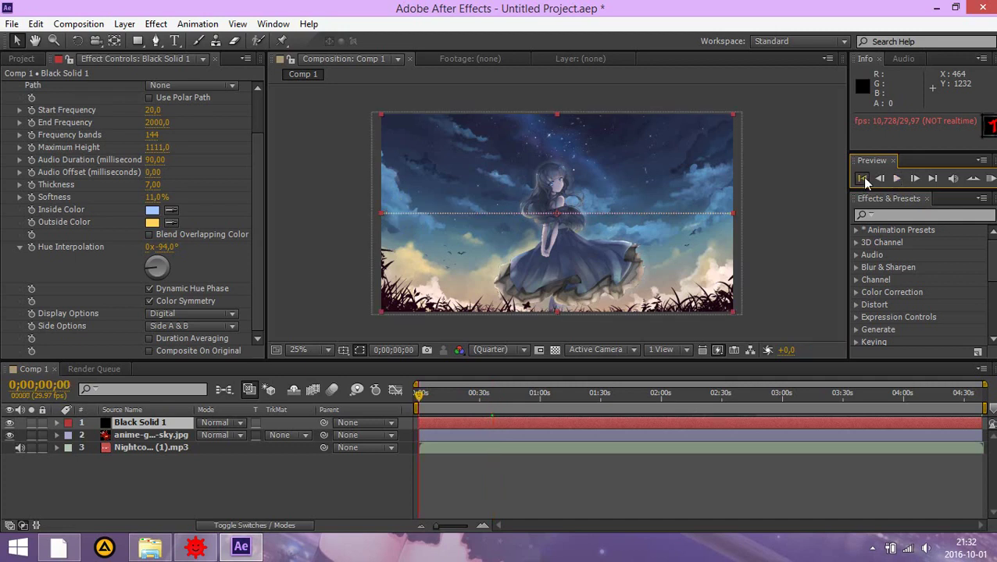
Try showing only Side A of the spectrum and scrub the timeline to check the look
left_click(188, 326)
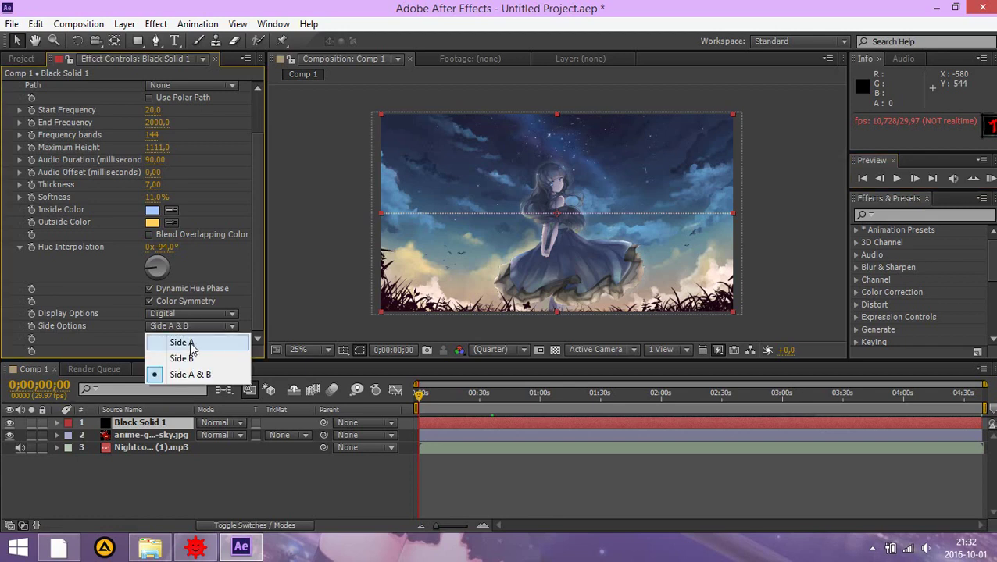
left_click(194, 328)
left_click(194, 328)
left_click(184, 344)
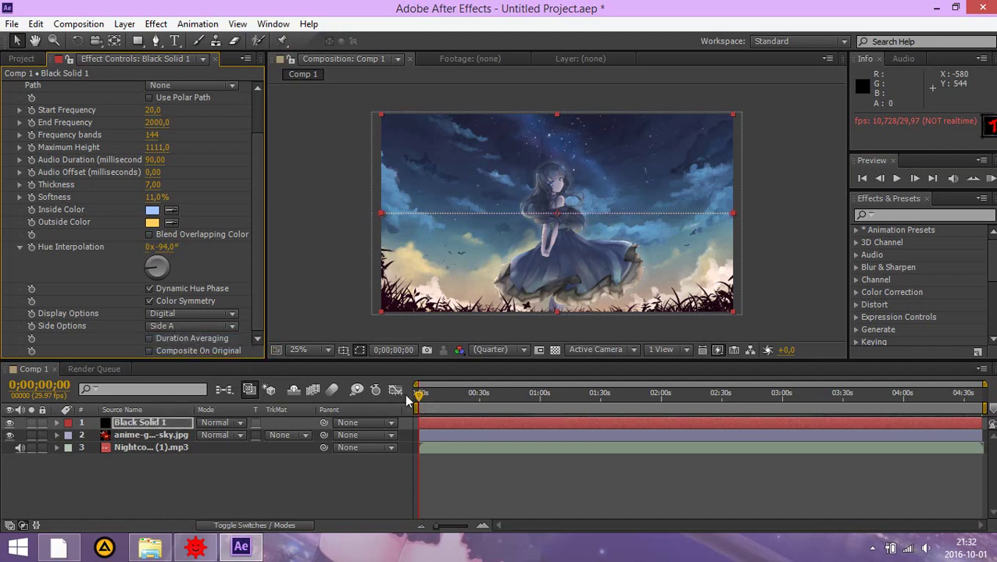
left_click_drag(420, 399, 264, 363)
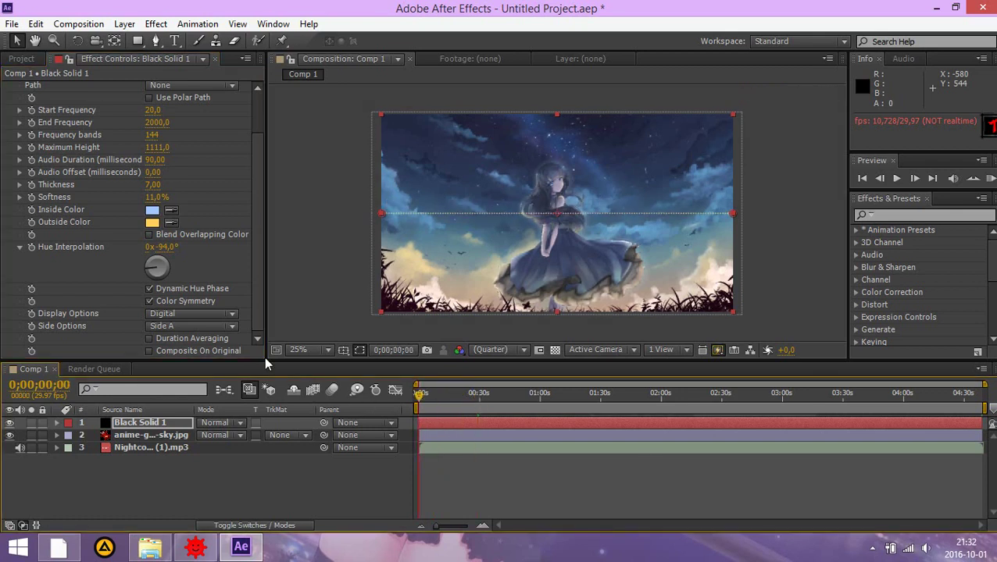
Try showing only Side B with a timeline scrub, and restore the side option to Side A & B
left_click(166, 326)
left_click(168, 358)
left_click_drag(420, 397, 361, 392)
left_click(192, 324)
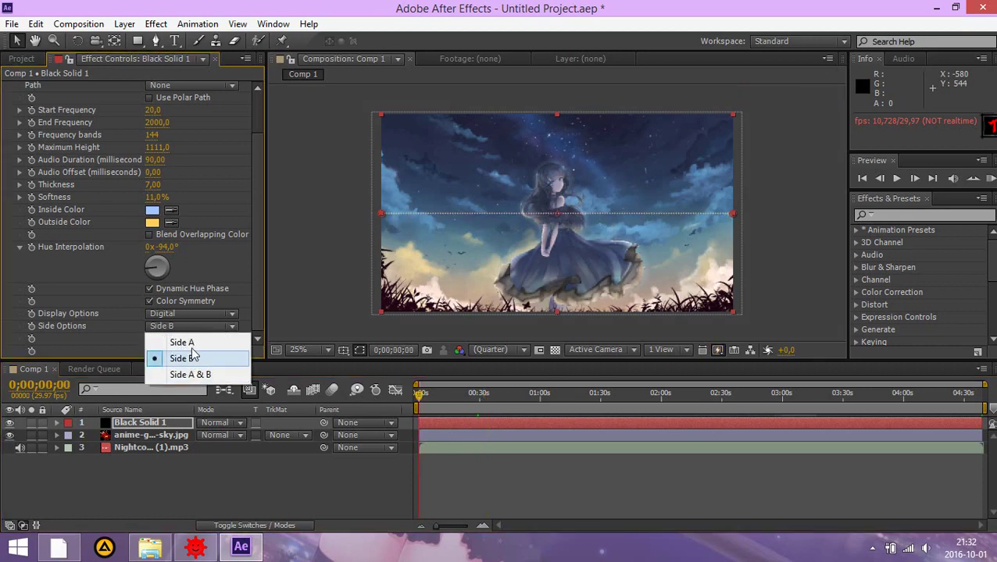
left_click(190, 375)
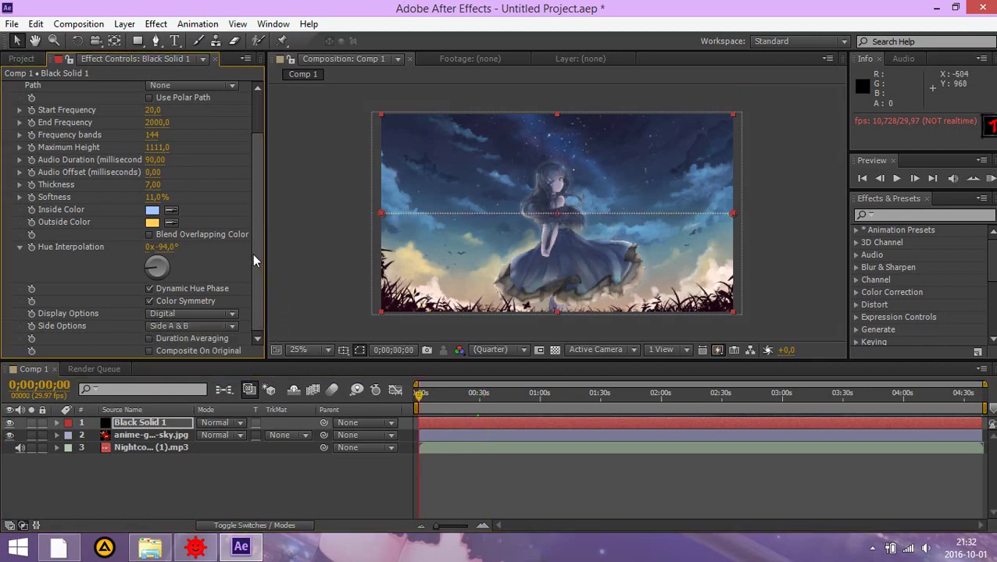
Add Comp 1 to the render queue
scroll(257, 253, "up", 3)
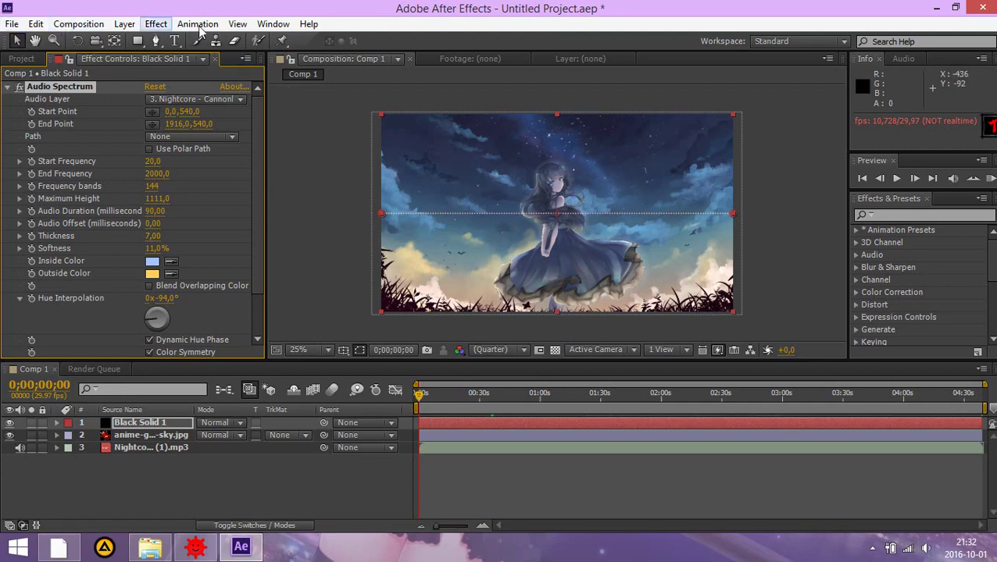
left_click(155, 24)
left_click(198, 24)
left_click(198, 24)
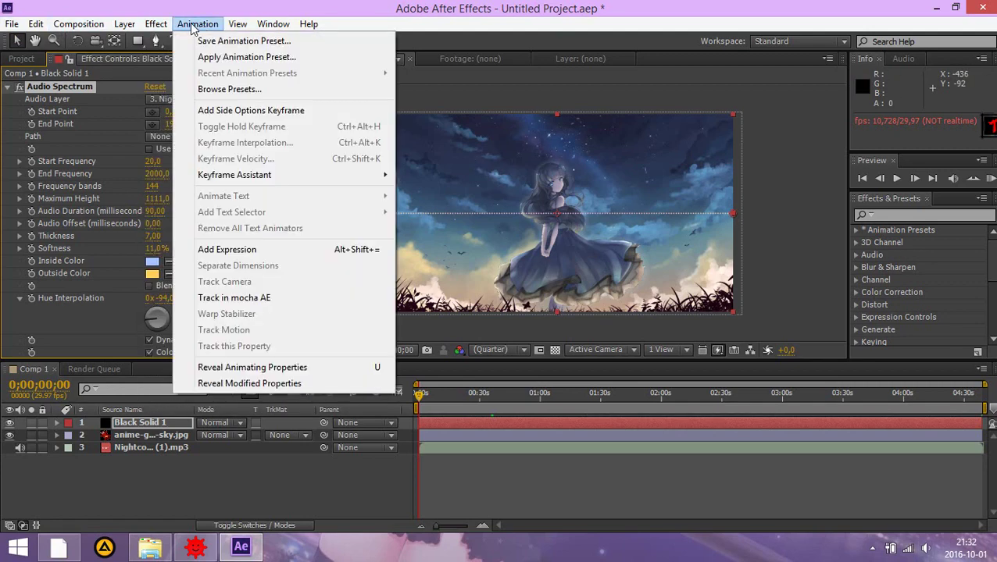
left_click(199, 24)
left_click(97, 27)
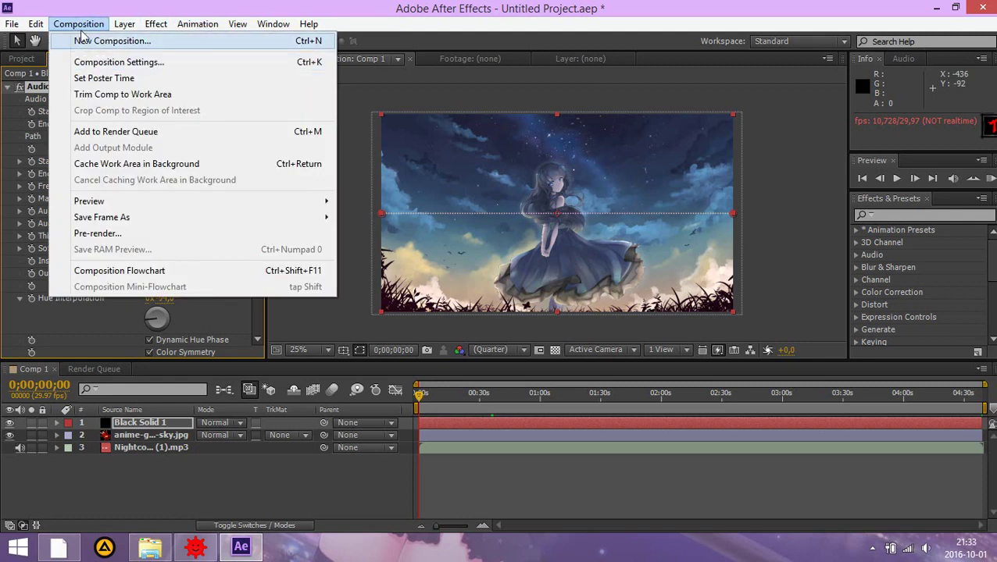
left_click(115, 133)
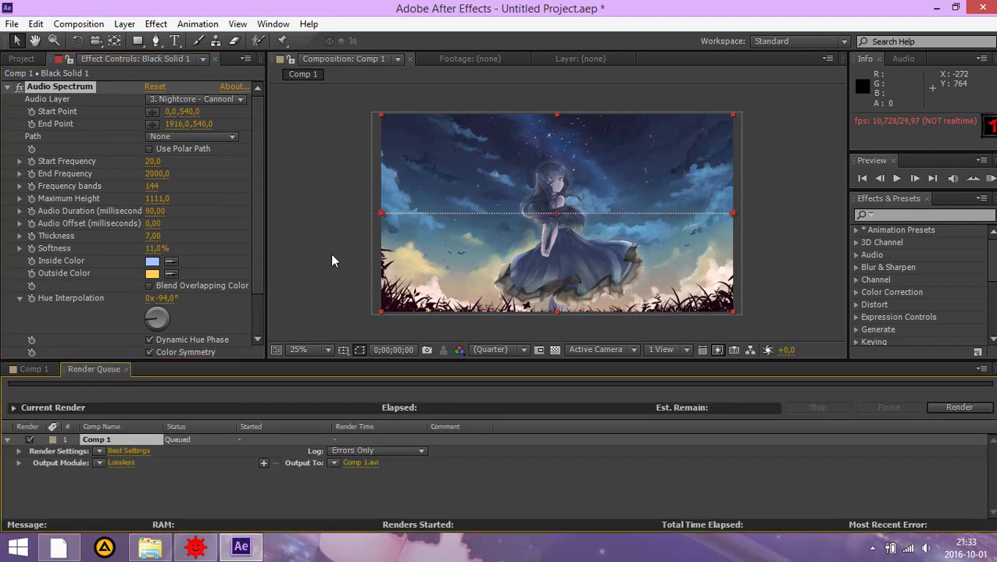
Add the Nightcore - Cannonball (1) footage to the render queue as well, and exclude it from rendering
left_click(78, 24)
left_click(110, 133)
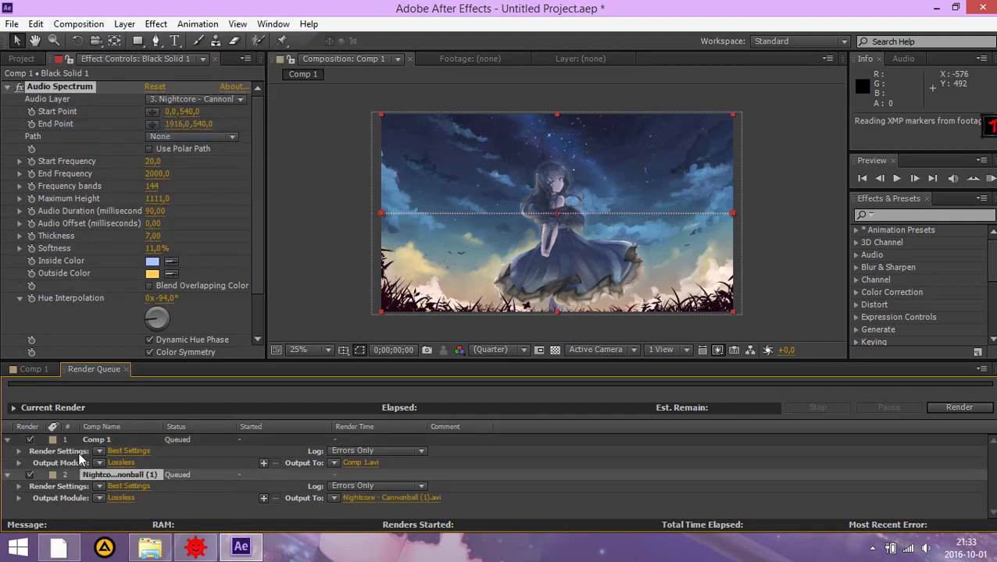
left_click(30, 475)
Review the quality and resolution choices in Comp 1's render settings without changing them
left_click(128, 451)
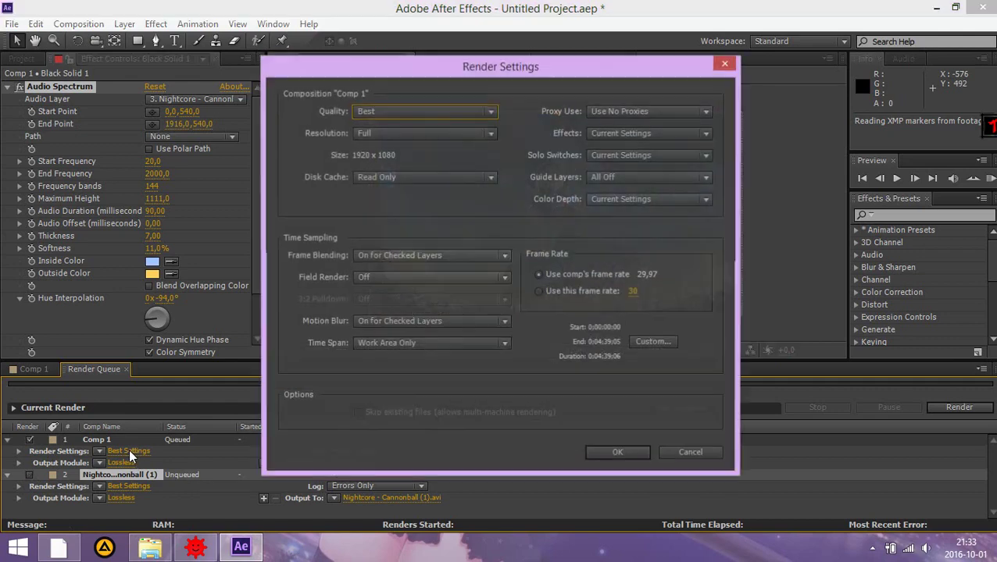
left_click(406, 113)
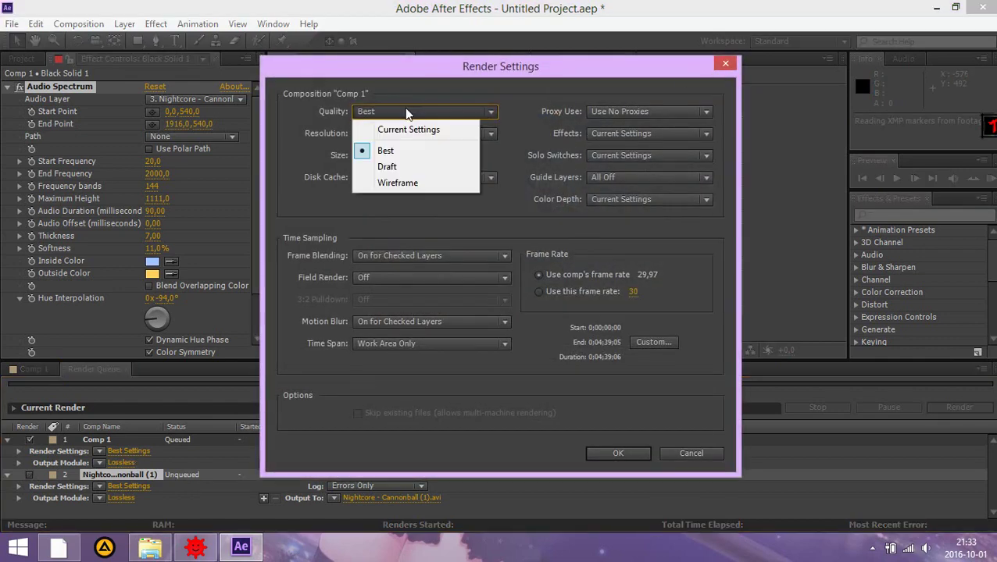
left_click(403, 131)
left_click(399, 130)
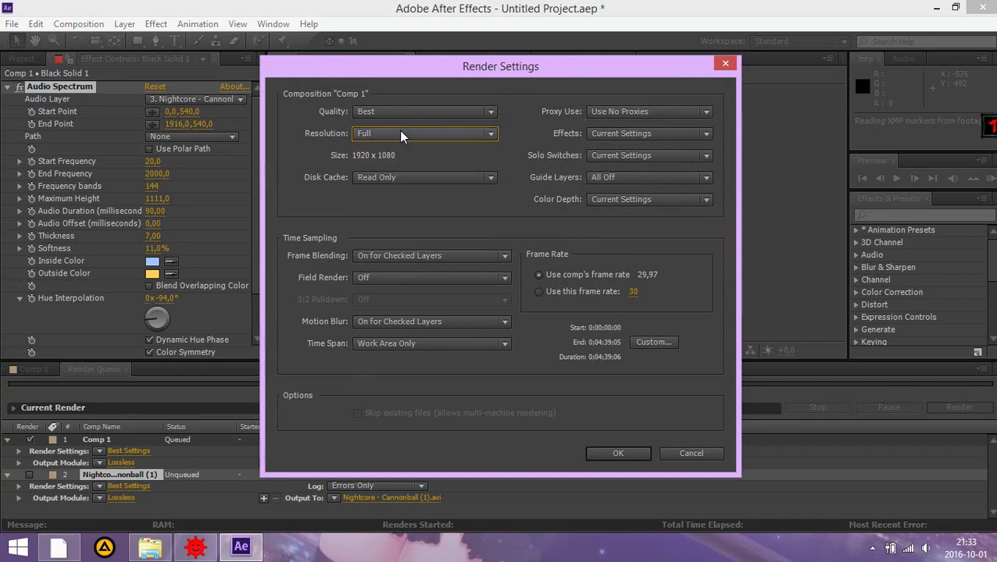
left_click(725, 64)
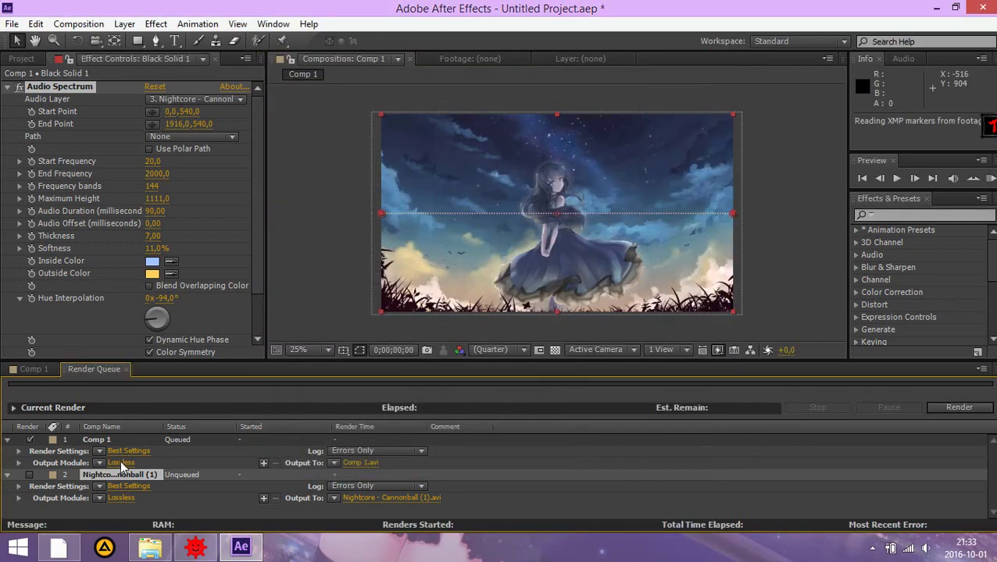
Try queuing the Nightcore - Cannonball (1) item instead of Comp 1, and restore Comp 1 as the only queued item
left_click(31, 474)
left_click(30, 441)
left_click(30, 474)
left_click(29, 441)
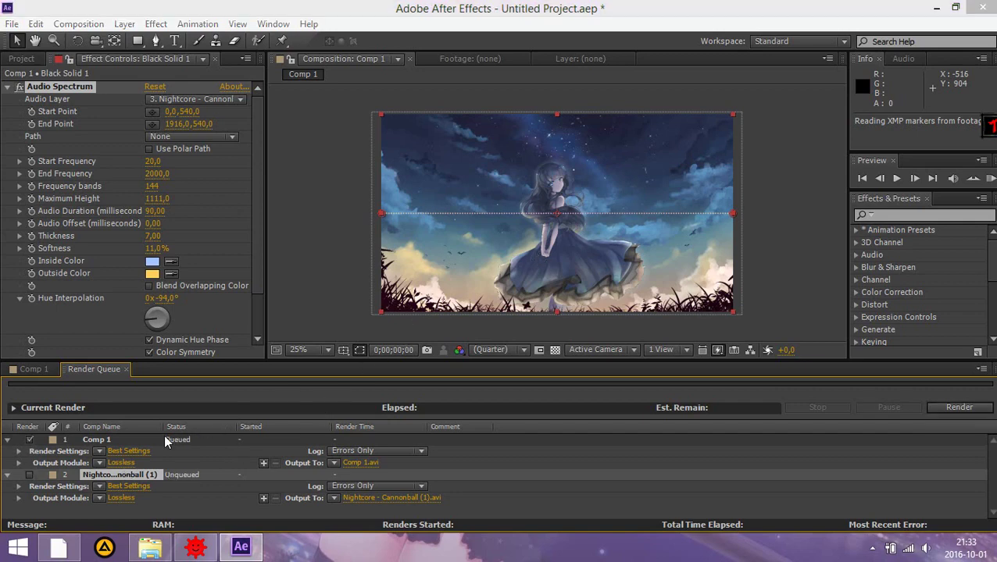
Set Comp 1's output module format to H.264 and enable audio output
left_click(121, 462)
left_click(403, 95)
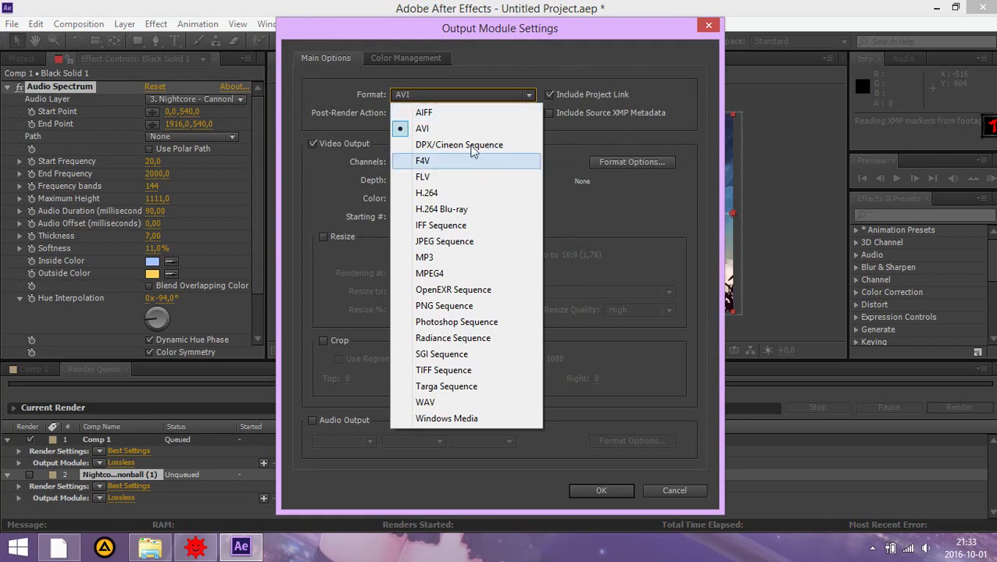
left_click(451, 192)
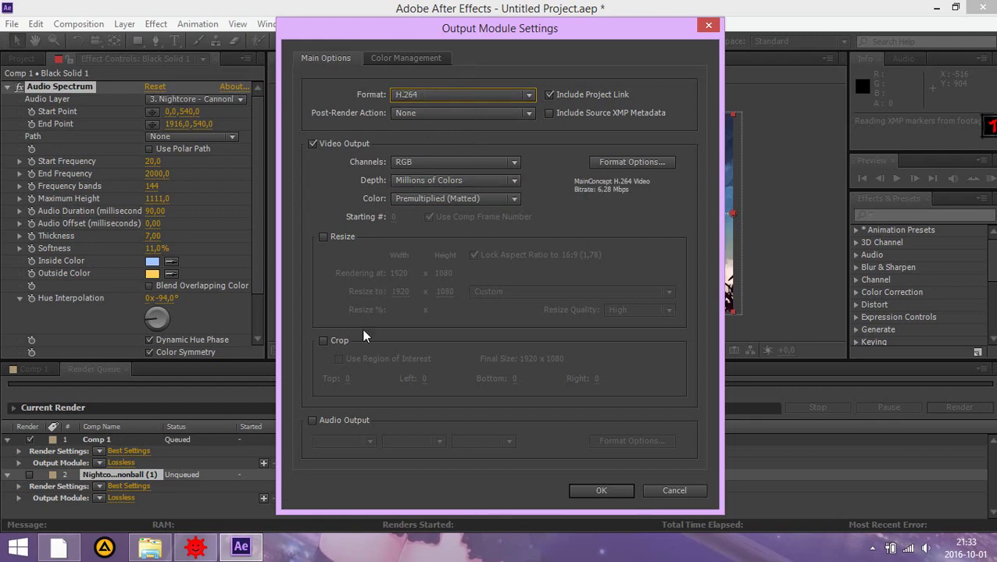
left_click(429, 94)
left_click(427, 94)
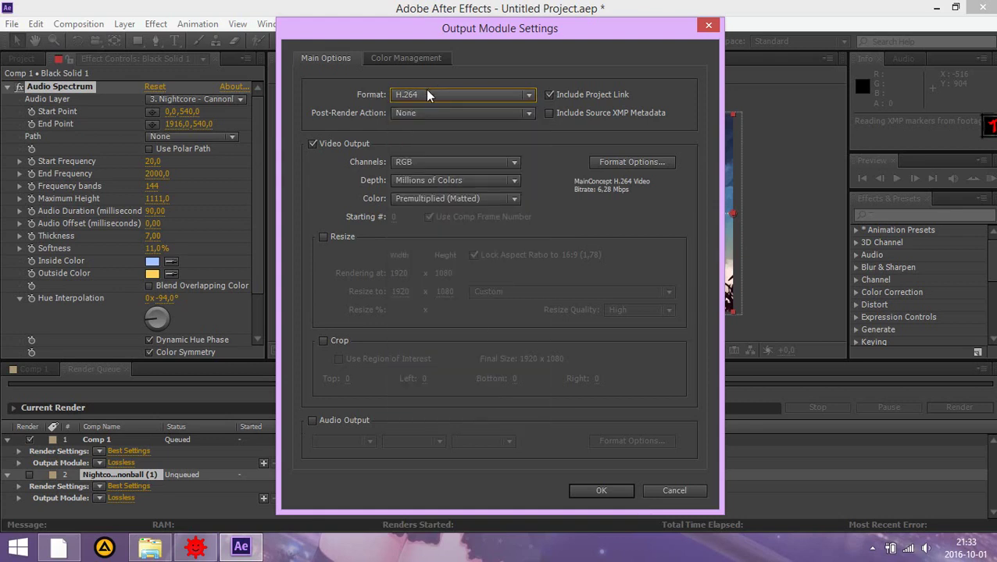
left_click(317, 422)
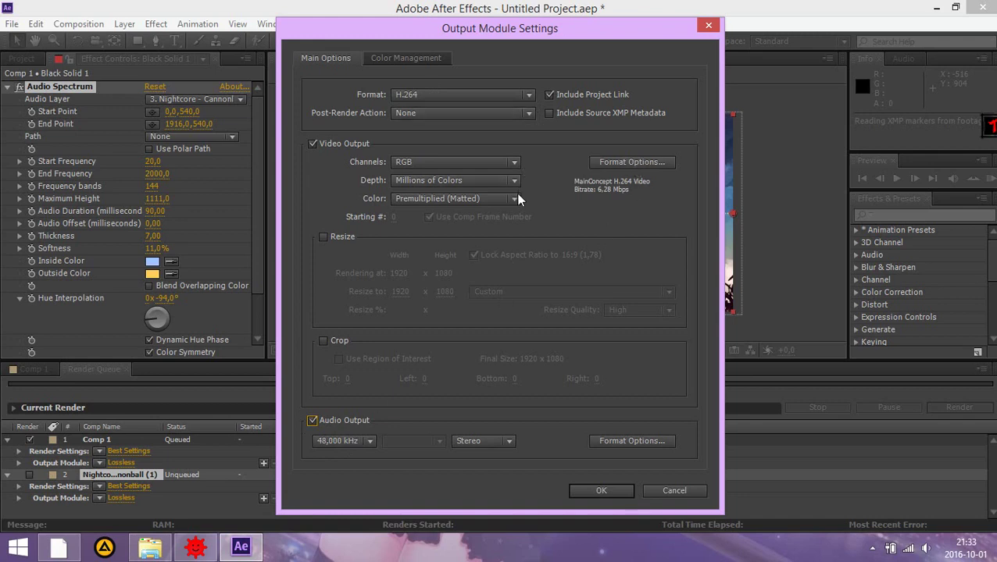
Check the H.264 video, audio and multiplexer options, accept them, and confirm Comp 1's output module settings
left_click(648, 165)
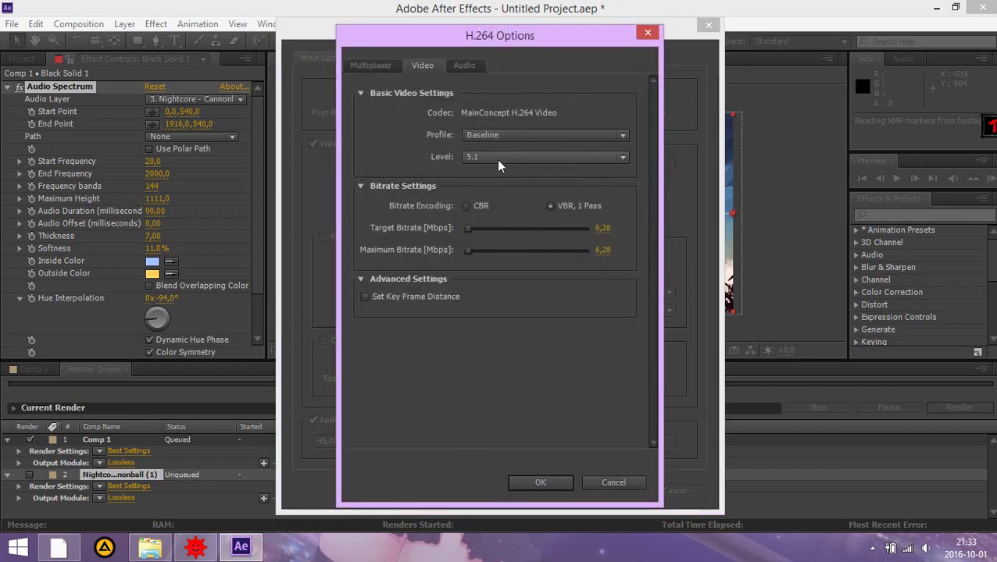
left_click(454, 67)
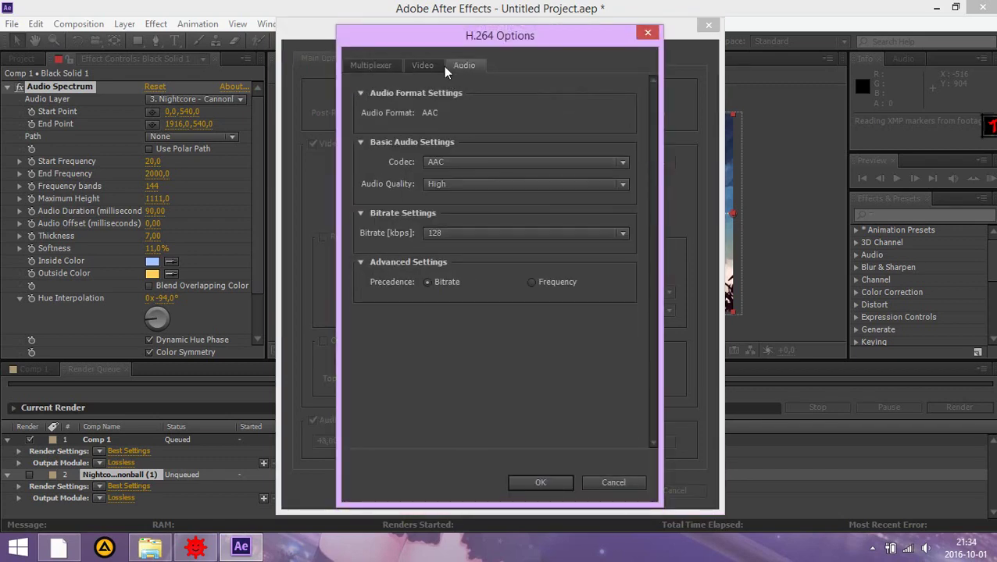
left_click(361, 64)
key("Return")
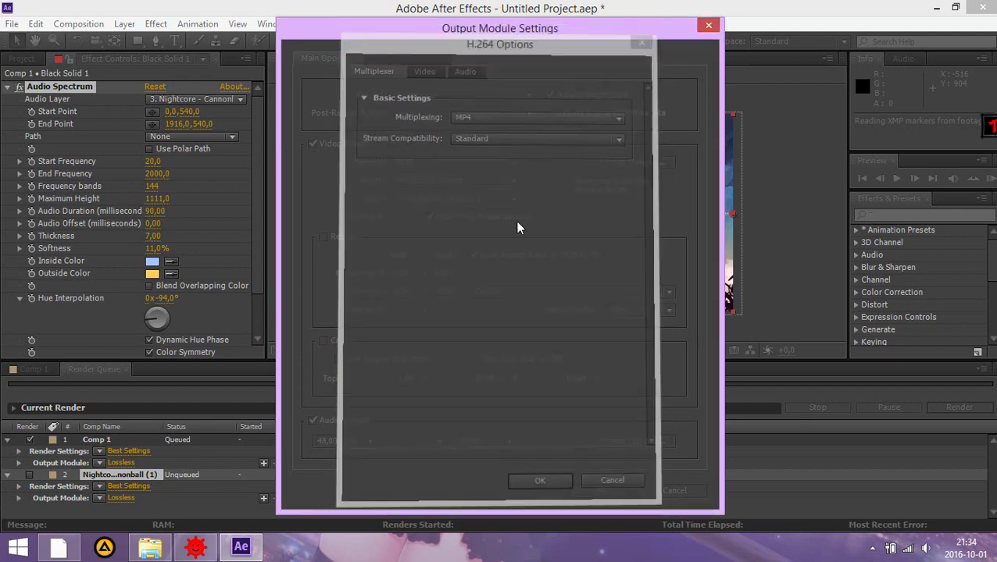
left_click(584, 490)
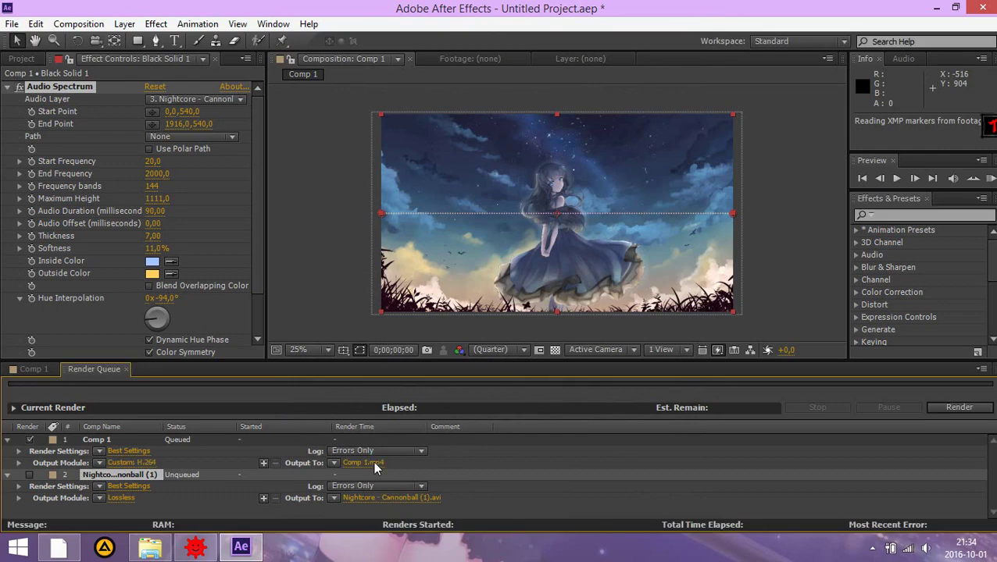
Set Comp 1's output file name to bsgfsgfgf in the Muzyka folder as an H.264 MP4
left_click(367, 465)
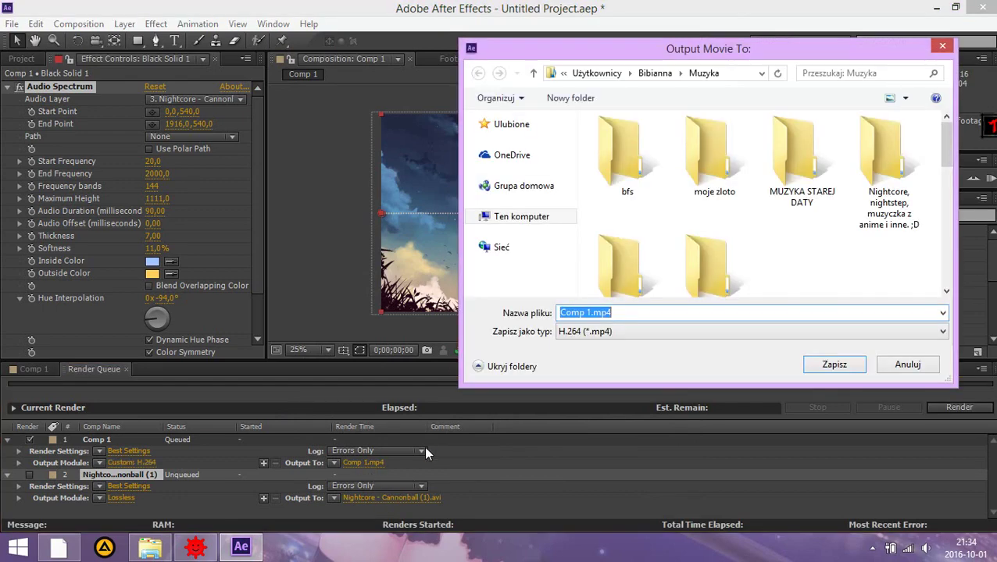
type("bsgfsgfgf")
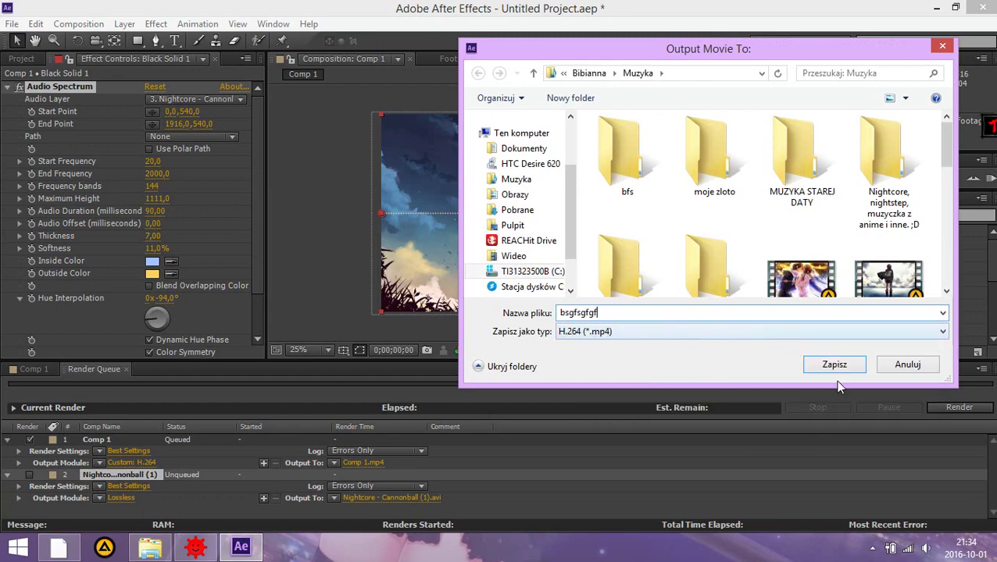
left_click(833, 365)
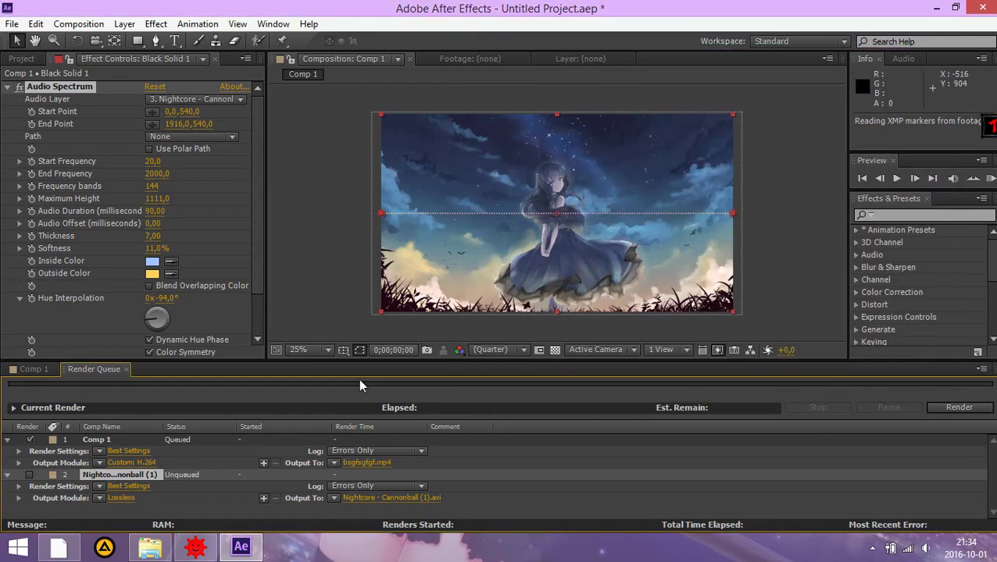